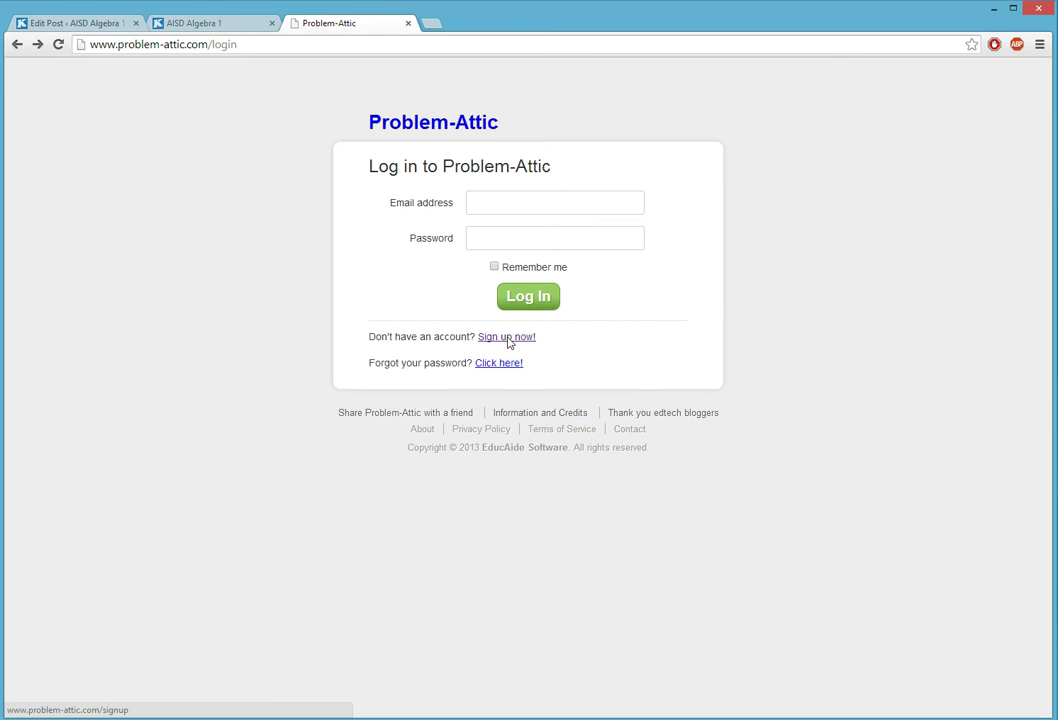
- Open the signup form, enter the e-mail, first and last name and password, and accept the Terms
click(506, 340)
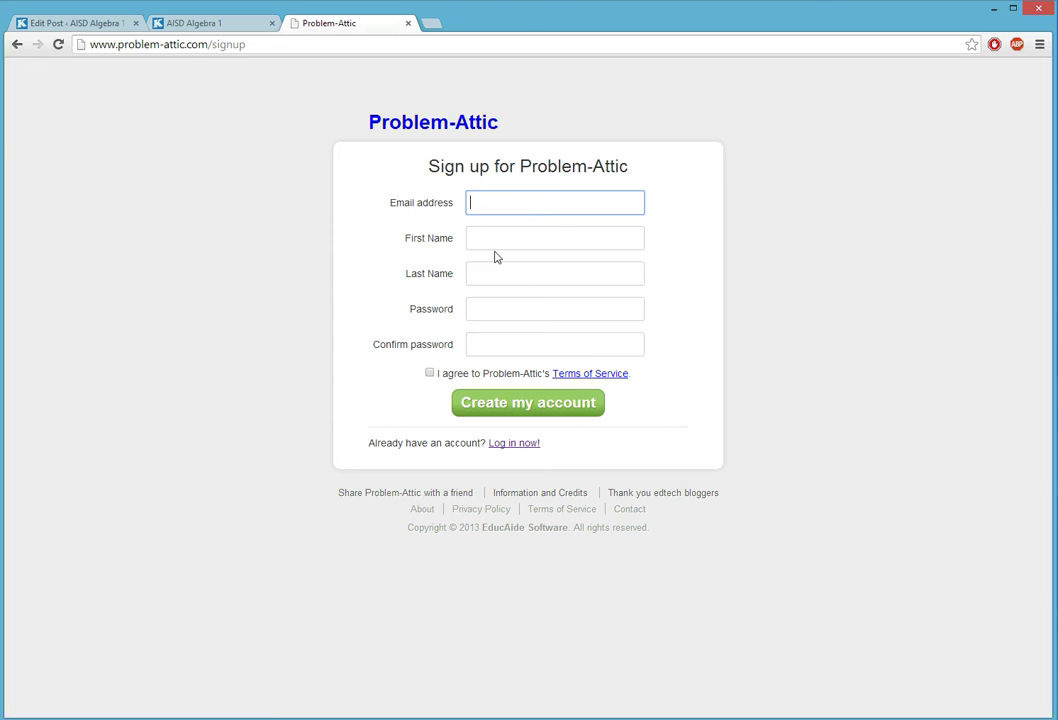
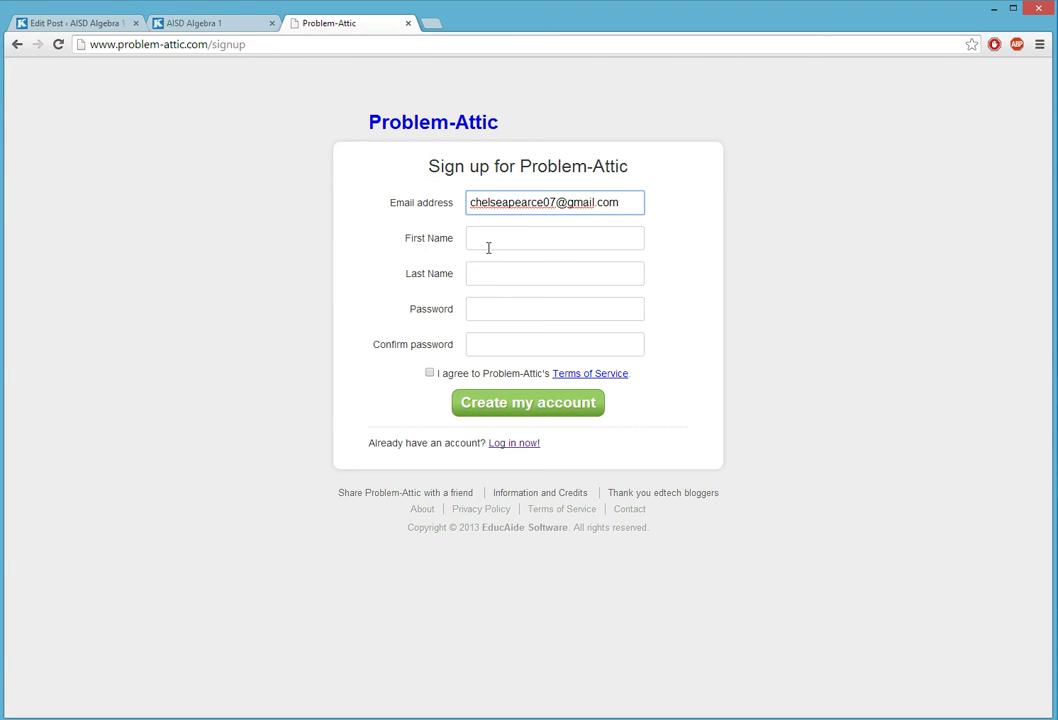
click(488, 244)
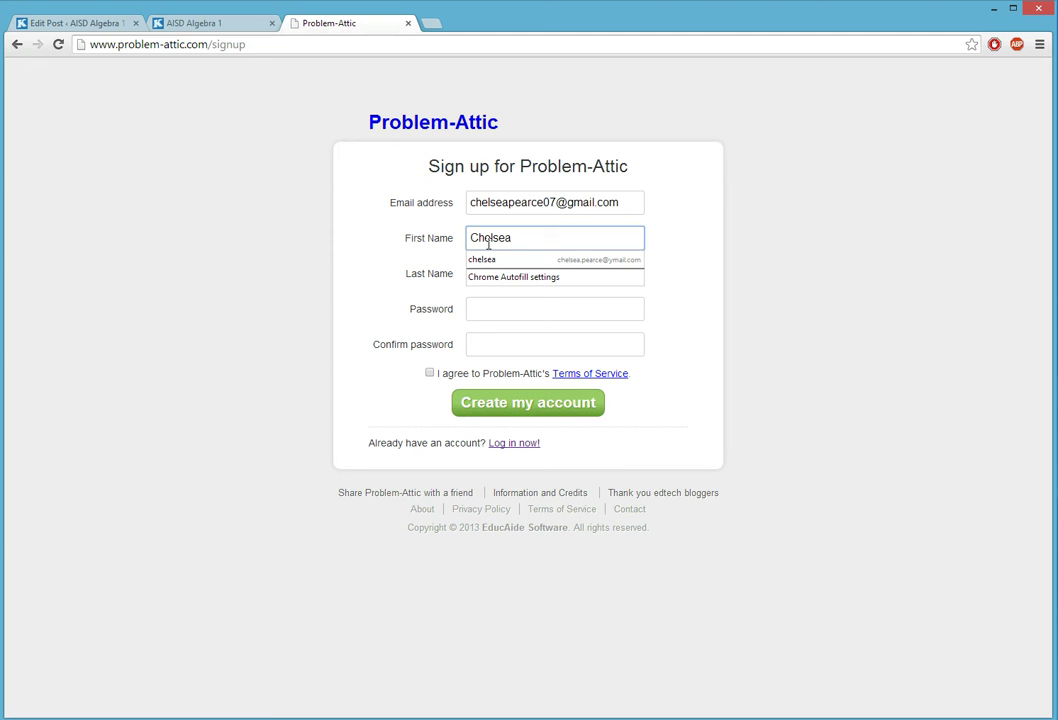
key(Tab)
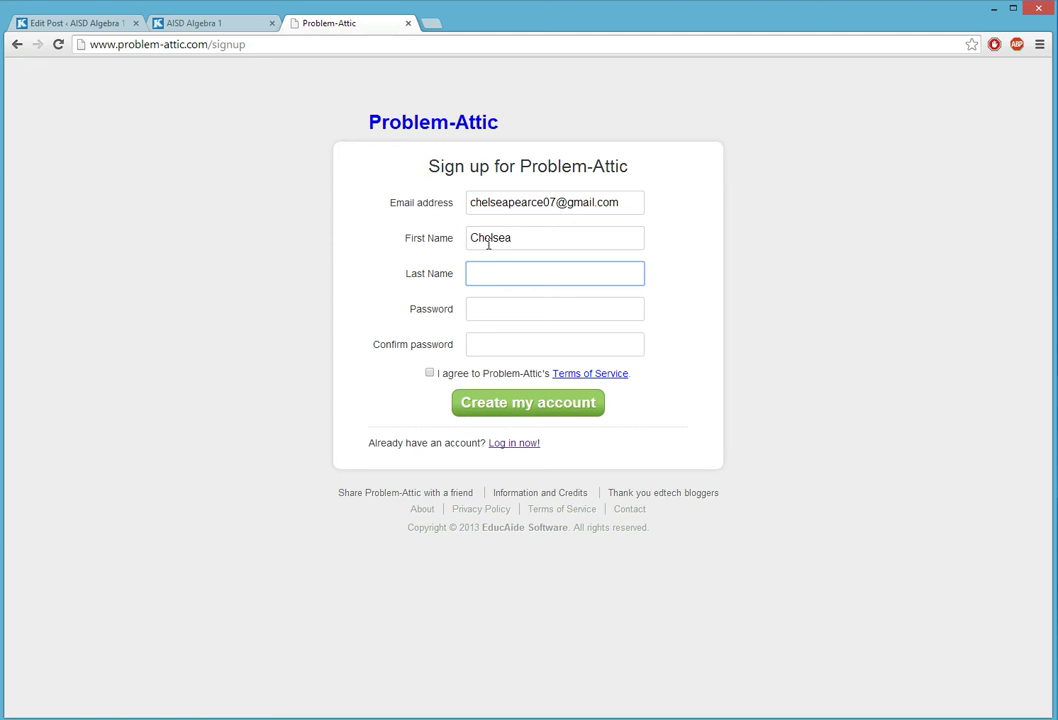
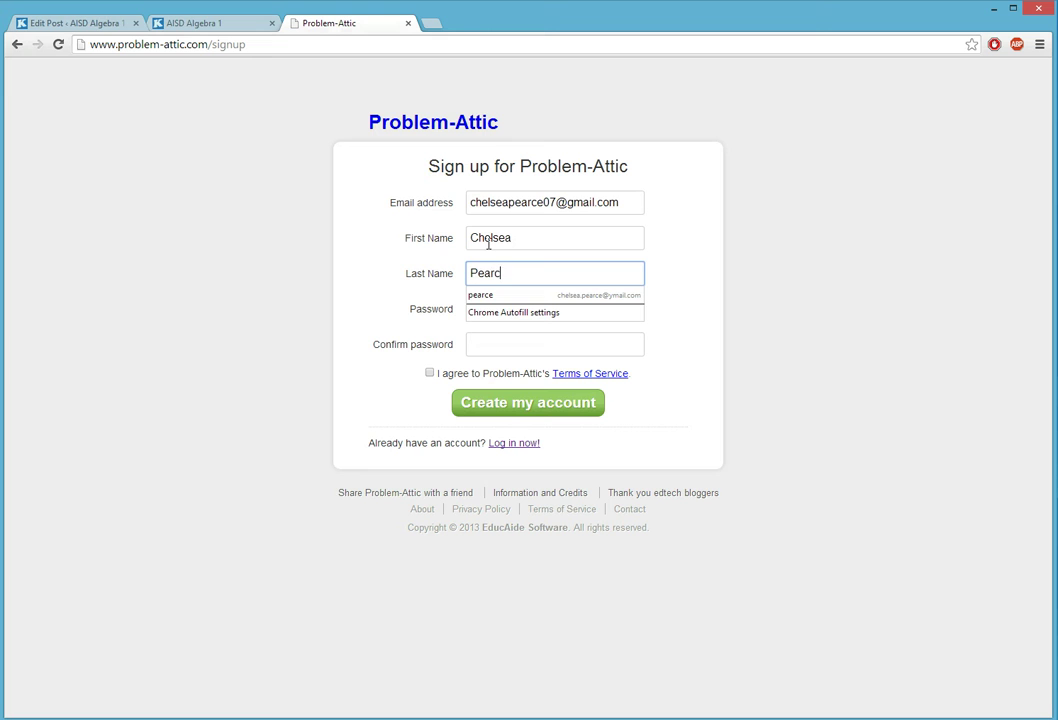
key(Tab)
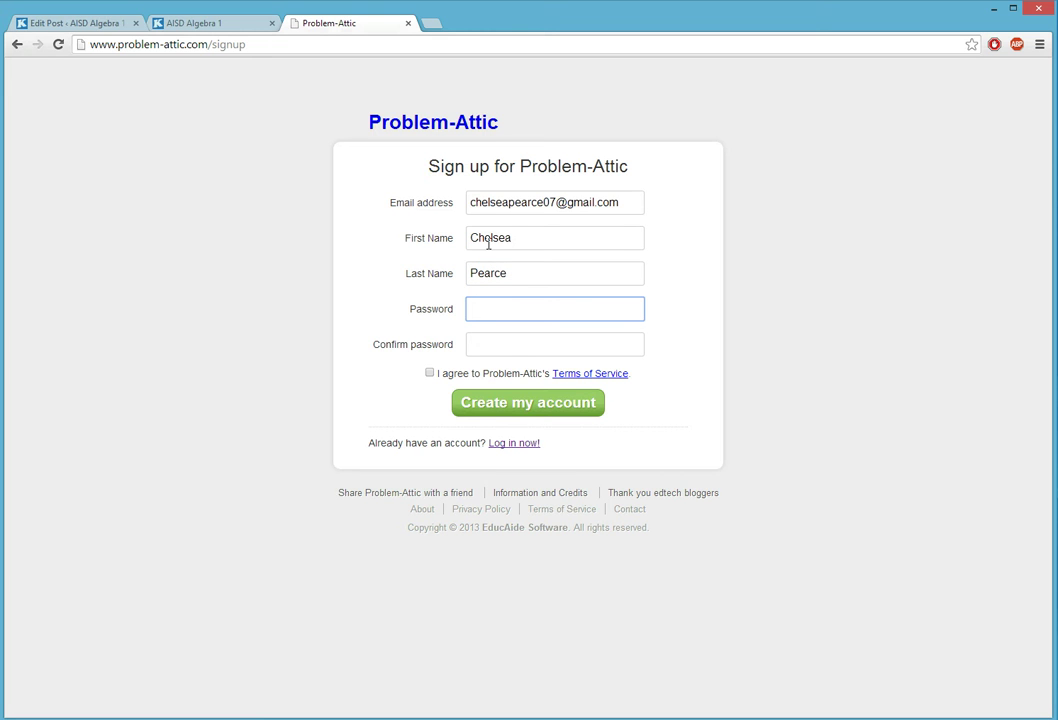
text(••••••••)
key(Tab)
text(••••••••)
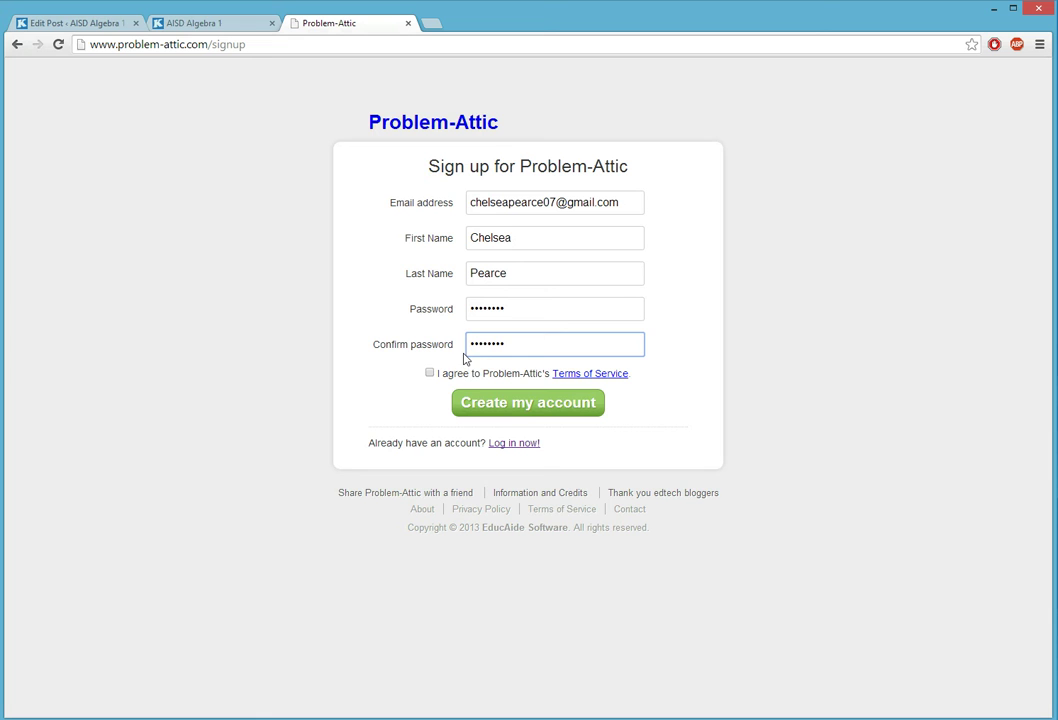
click(430, 373)
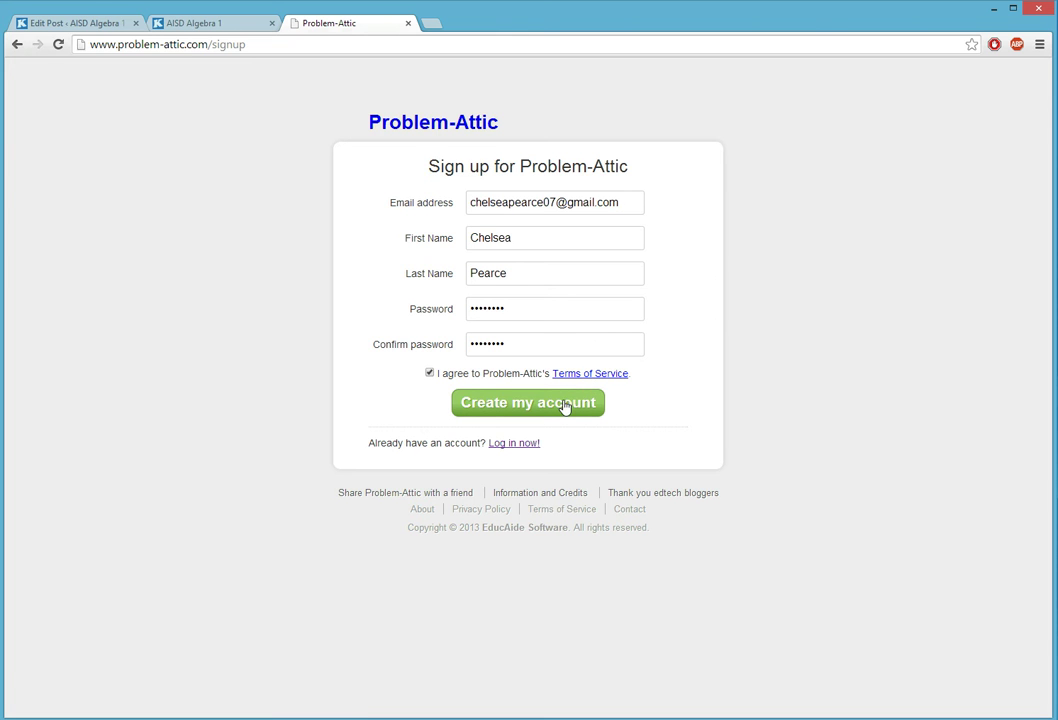
- Submit the new account and close the green signup thank-you notice
click(565, 405)
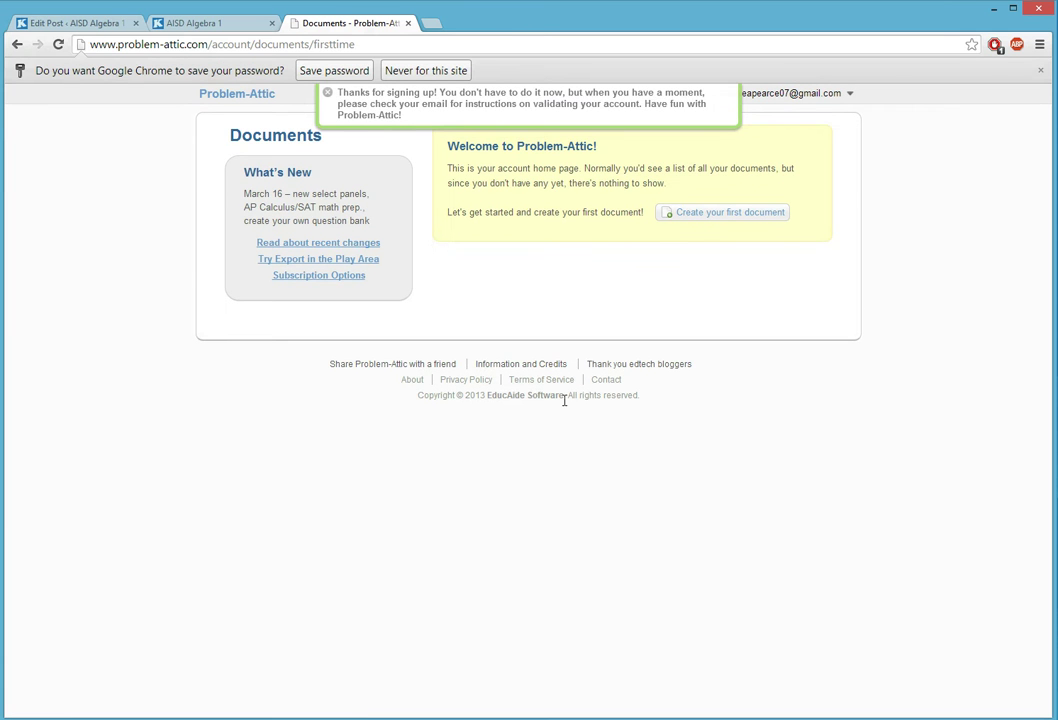
click(328, 95)
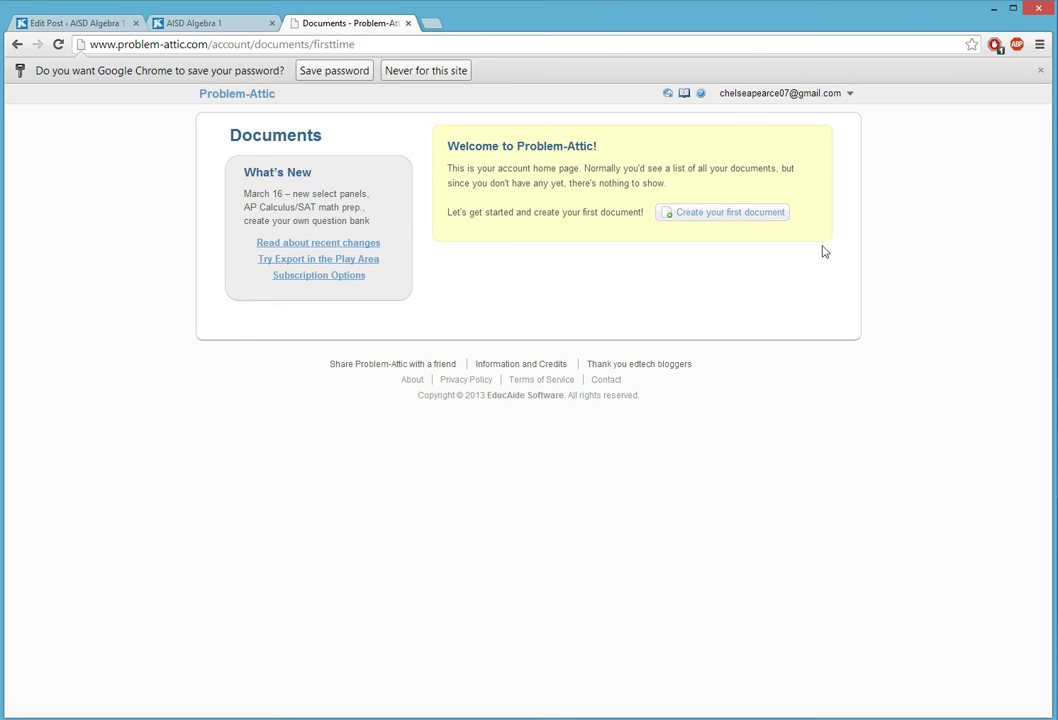
- Create the first document, replacing 'Untitled Document' with the title '1st Six Weeks Test'
click(725, 218)
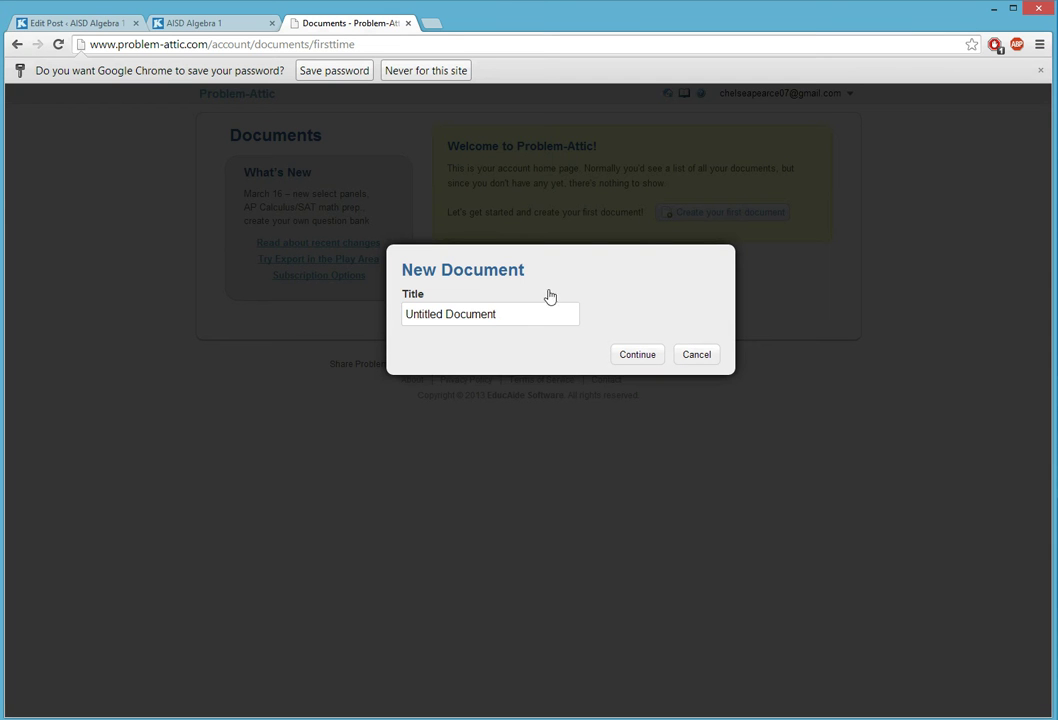
drag(512, 314, 373, 299)
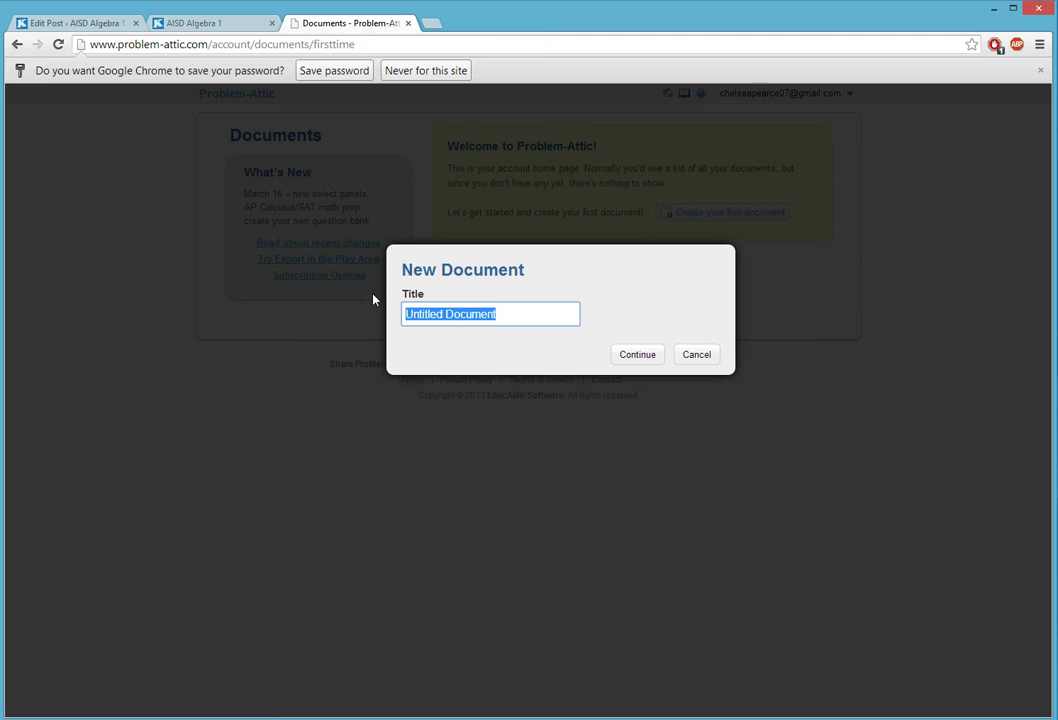
text(ET)
key(BackSpace)
key(BackSpace)
text(1st Six Weeks)
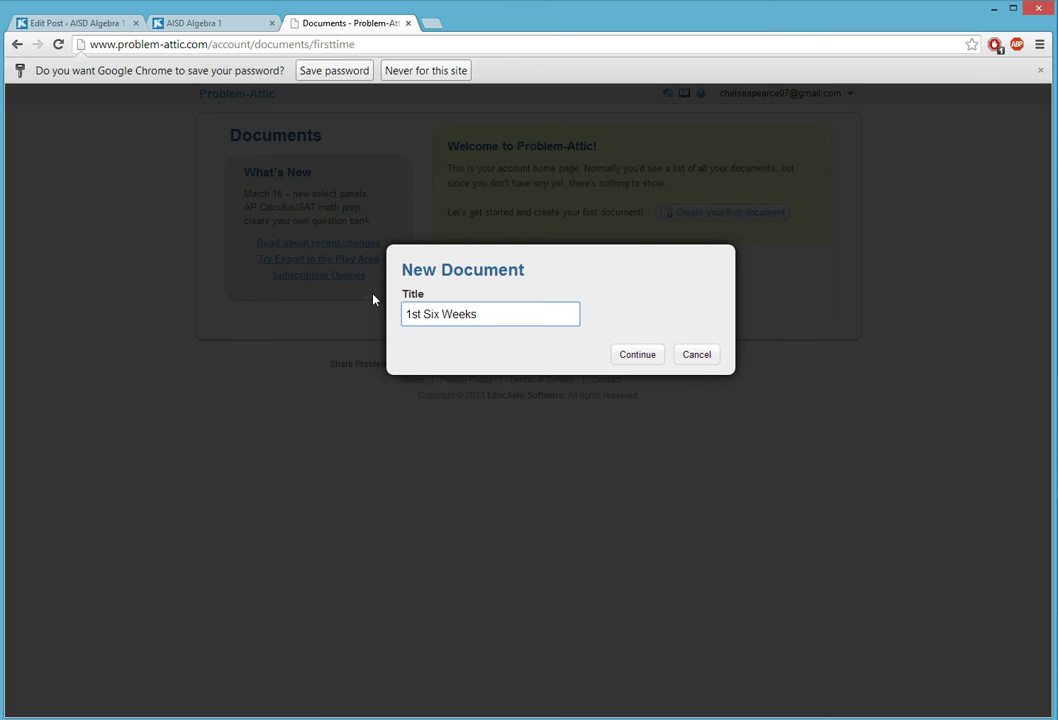
text( Test)
click(626, 357)
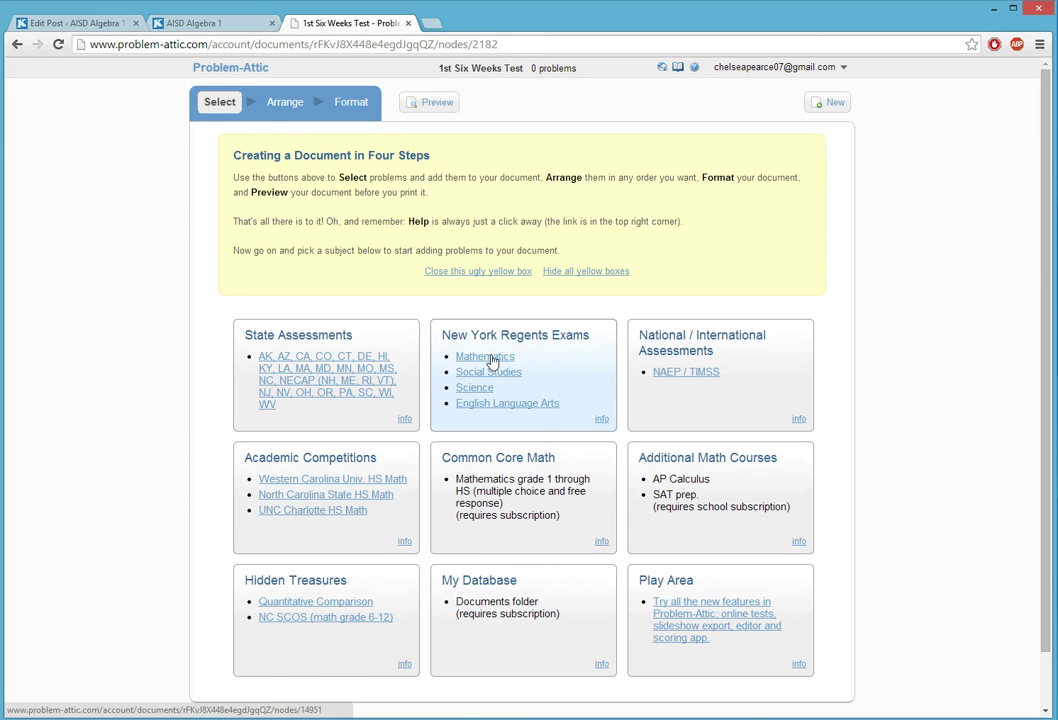
- Open New York Regents Mathematics and choose Slope of a Line under Graphing I: Points and Lines
click(490, 359)
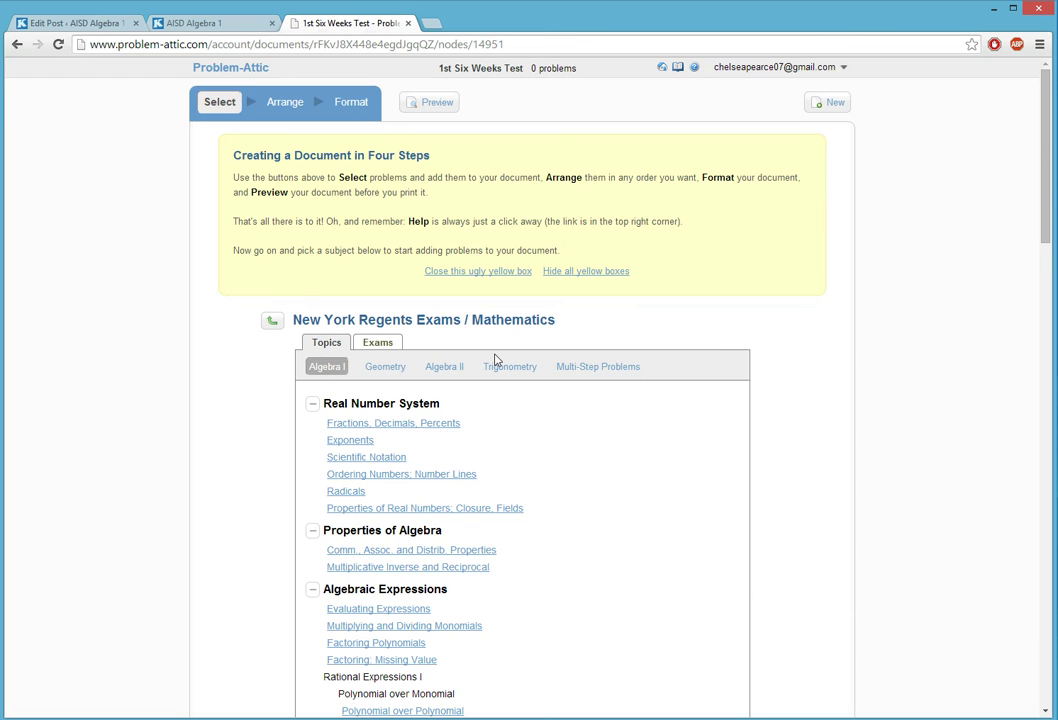
scroll(495, 360, down, 1)
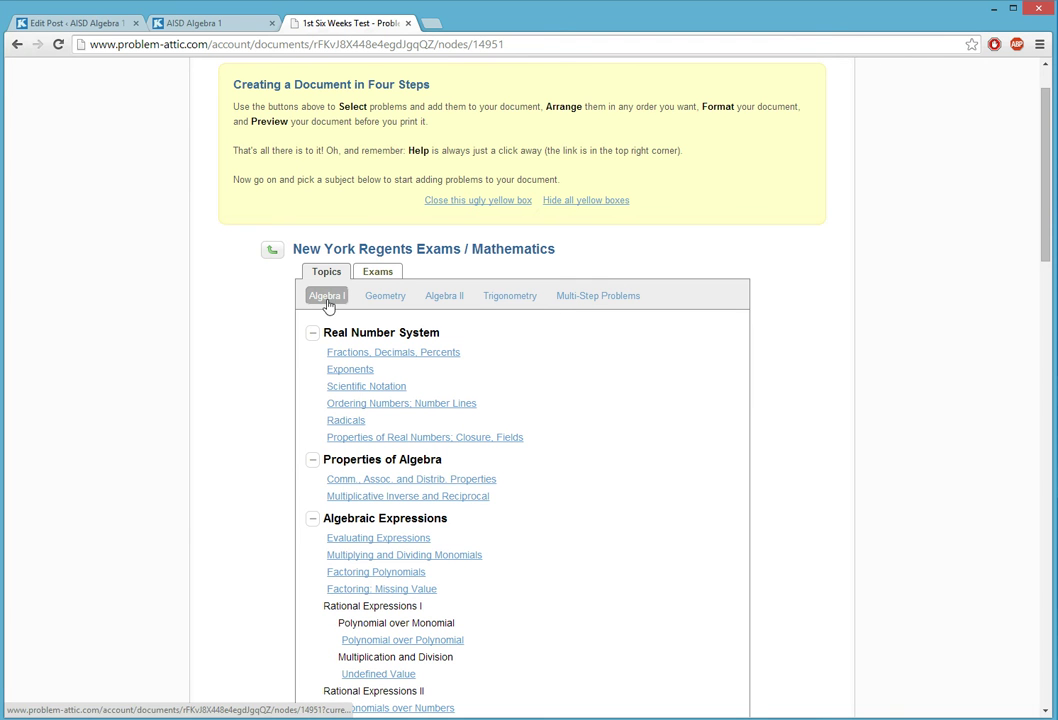
scroll(366, 347, down, 4)
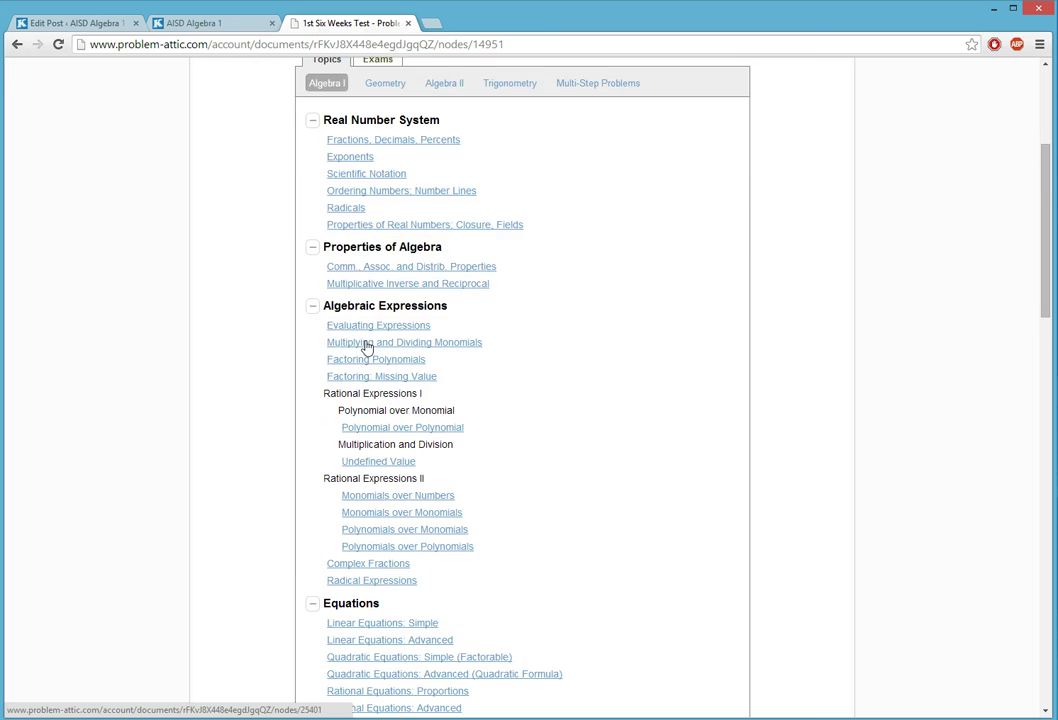
scroll(366, 347, down, 3)
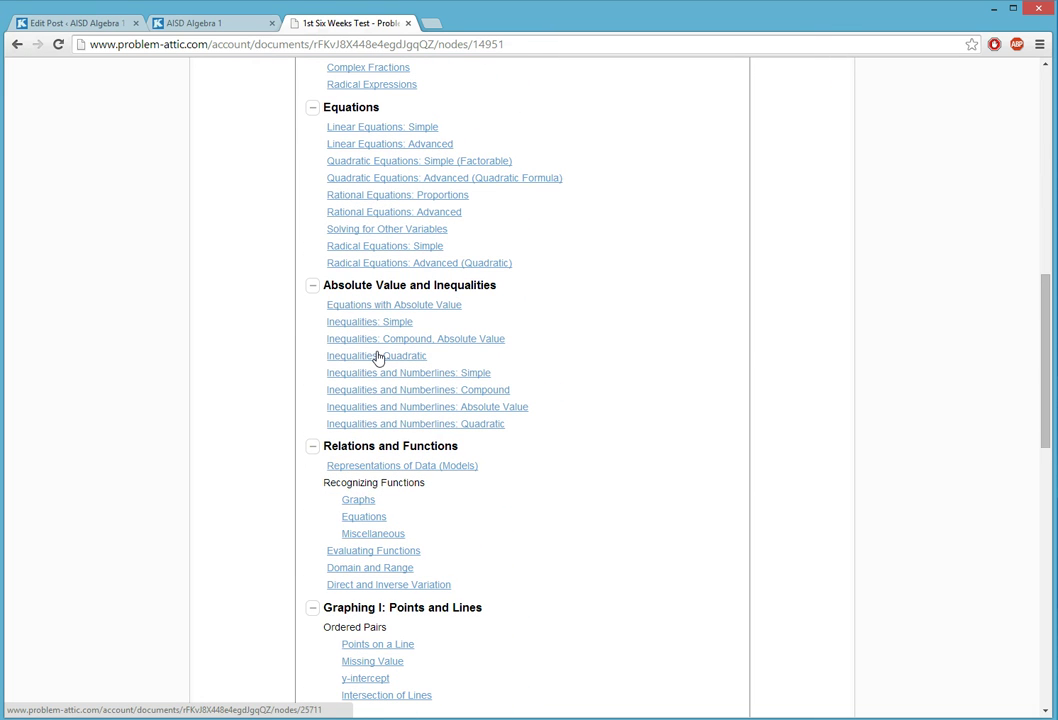
scroll(378, 357, up, 5)
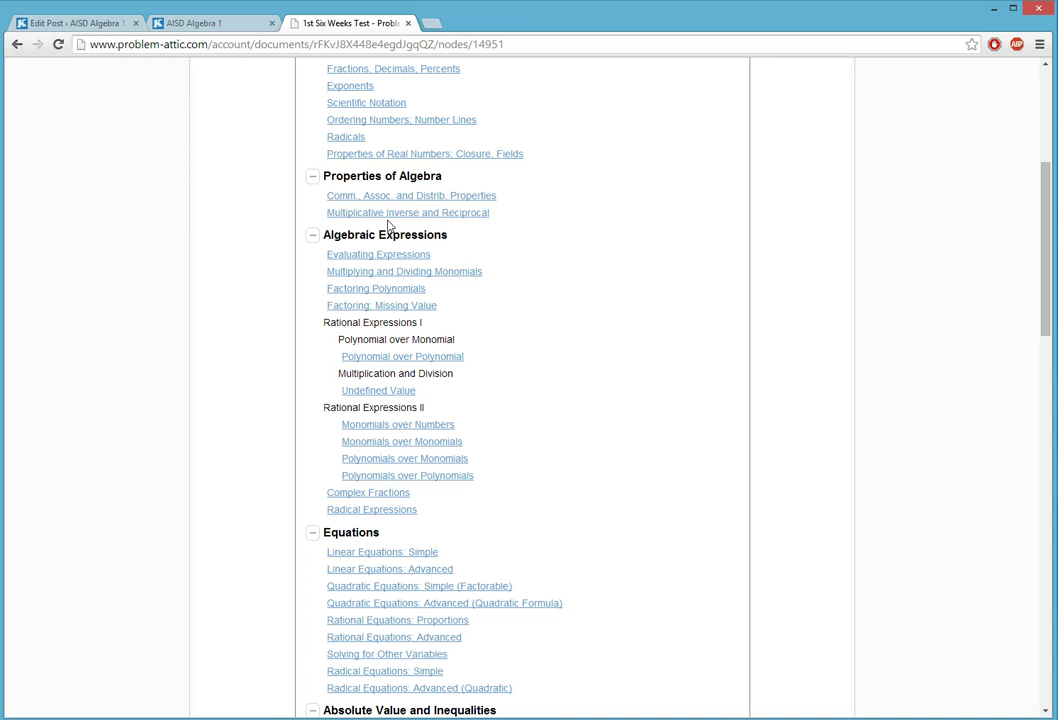
scroll(389, 218, up, 2)
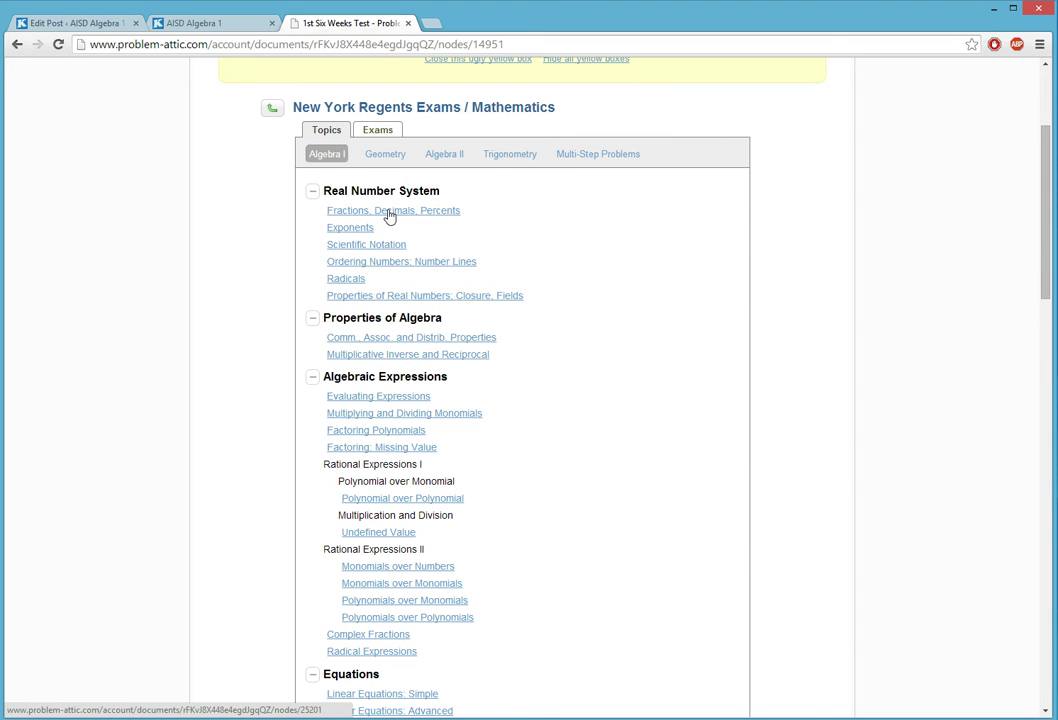
scroll(389, 218, down, 6)
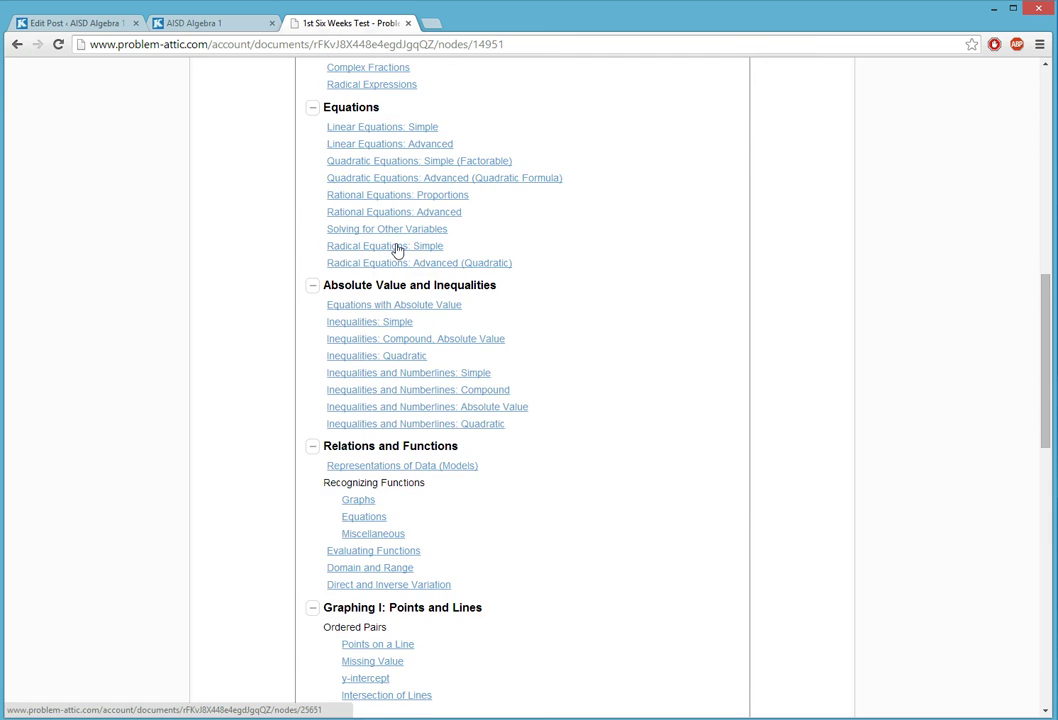
scroll(397, 250, down, 1)
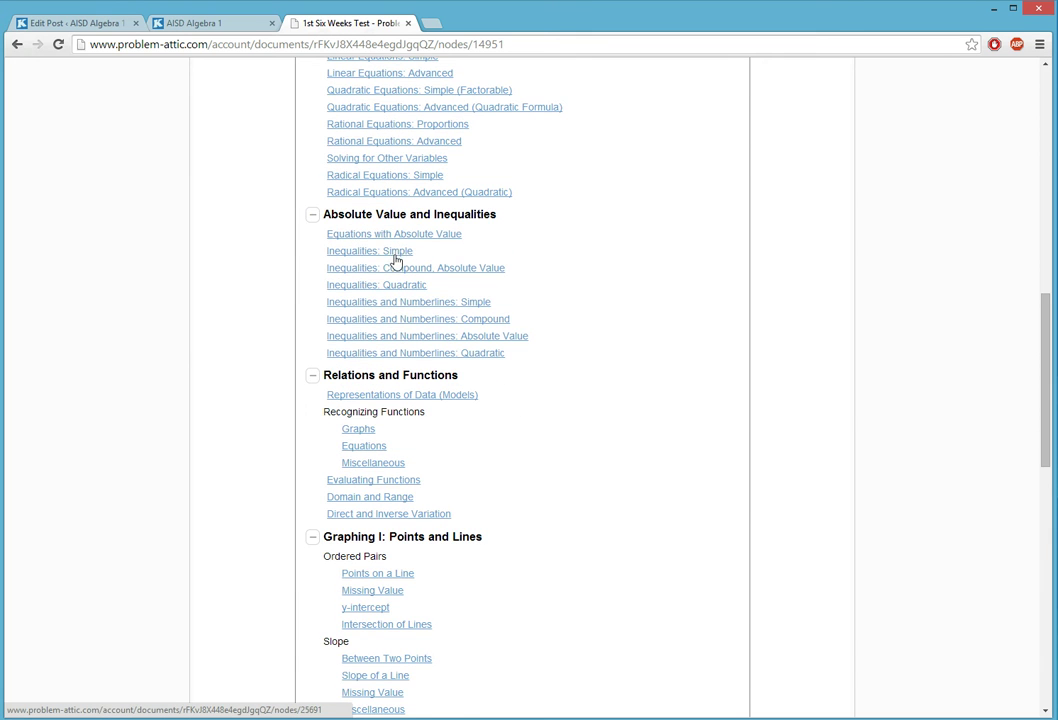
scroll(395, 261, down, 2)
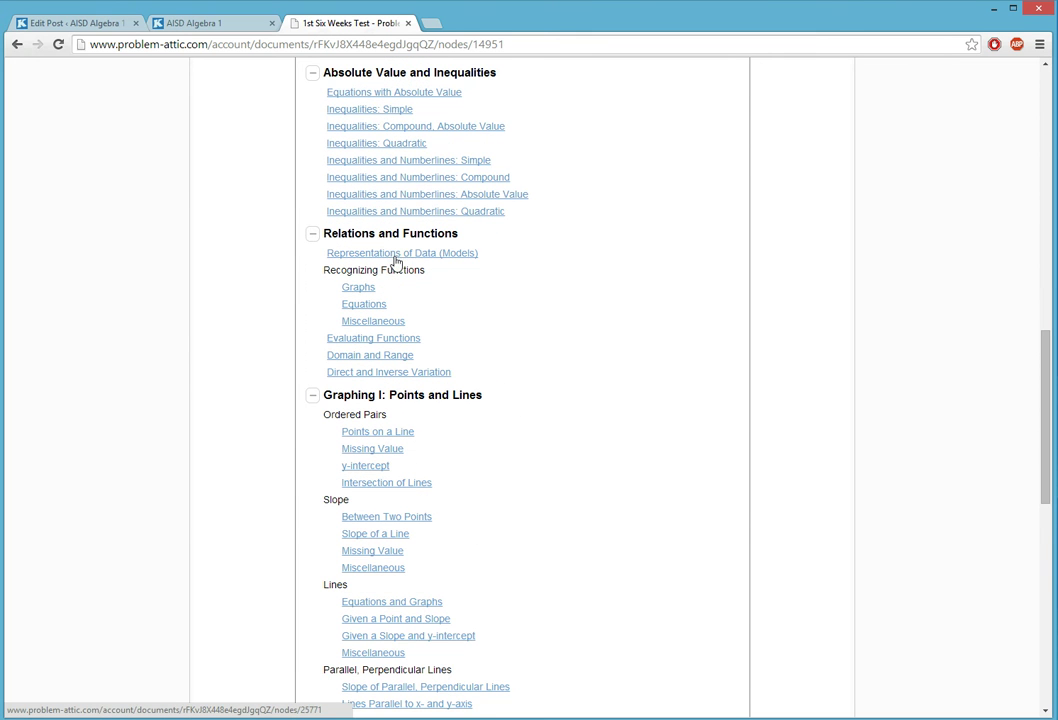
click(371, 535)
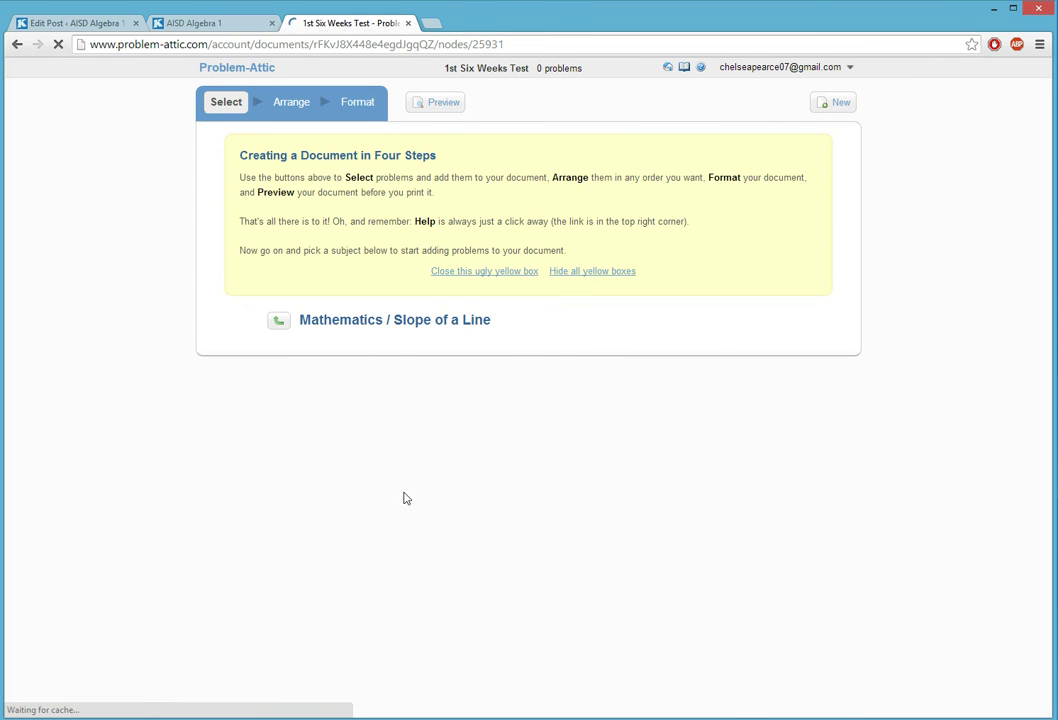
- Look through page 1 of the Slope of a Line problems, then page 2, returning to its top
scroll(760, 335, down, 1)
scroll(767, 337, down, 6)
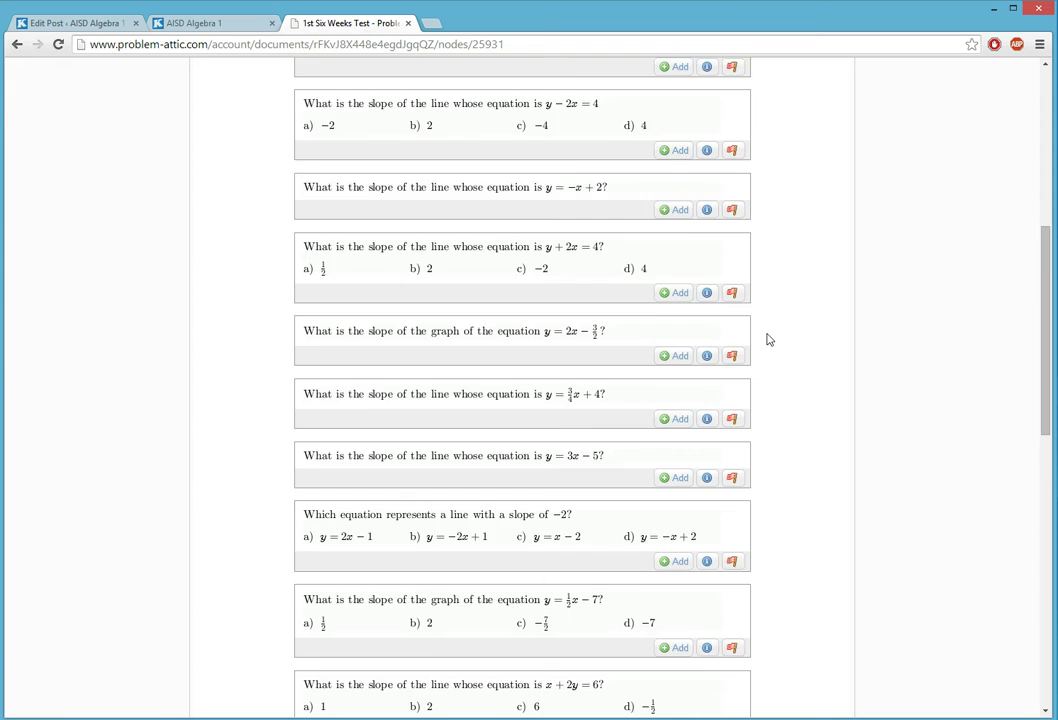
scroll(760, 338, down, 12)
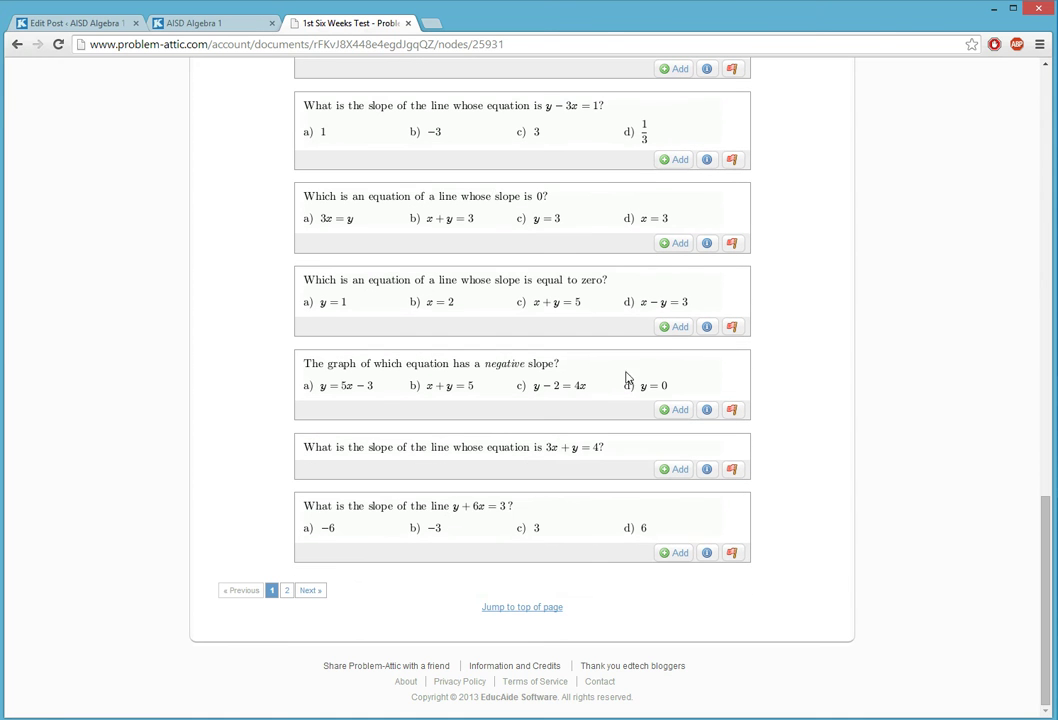
click(309, 590)
scroll(540, 520, down, 5)
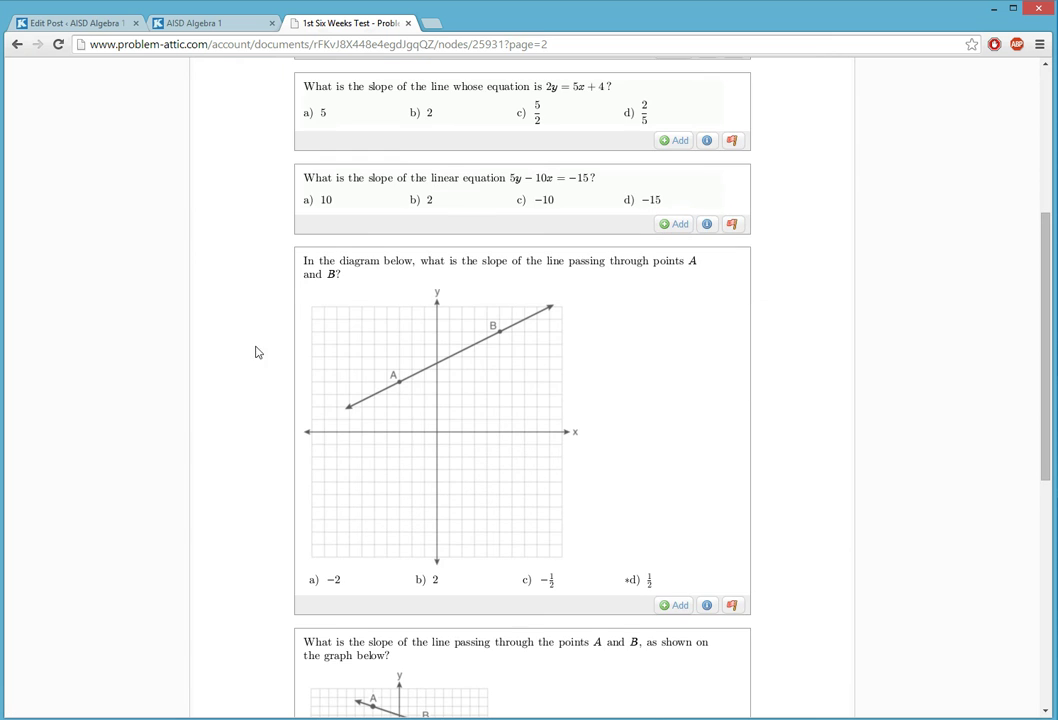
scroll(545, 380, down, 3)
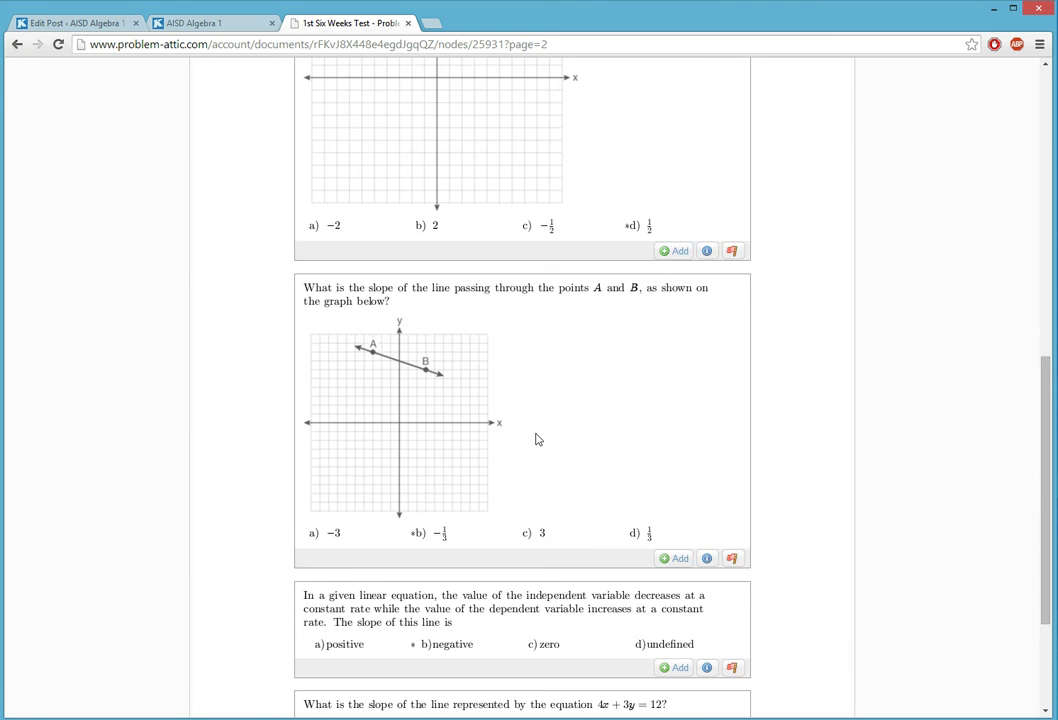
scroll(538, 440, down, 1)
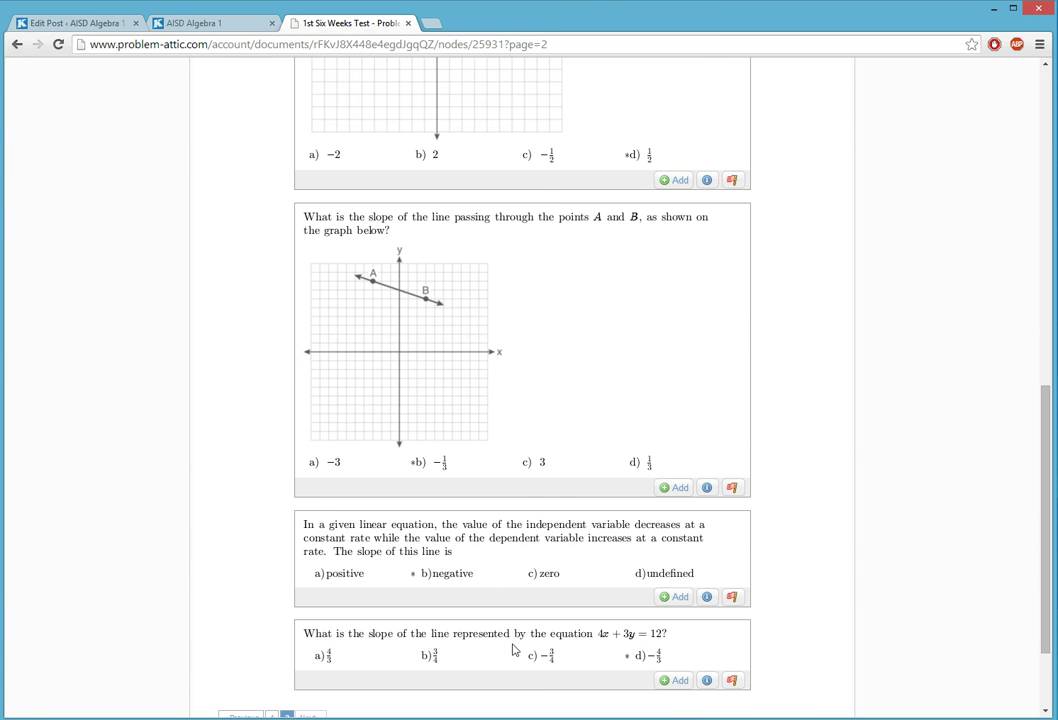
scroll(489, 597, down, 2)
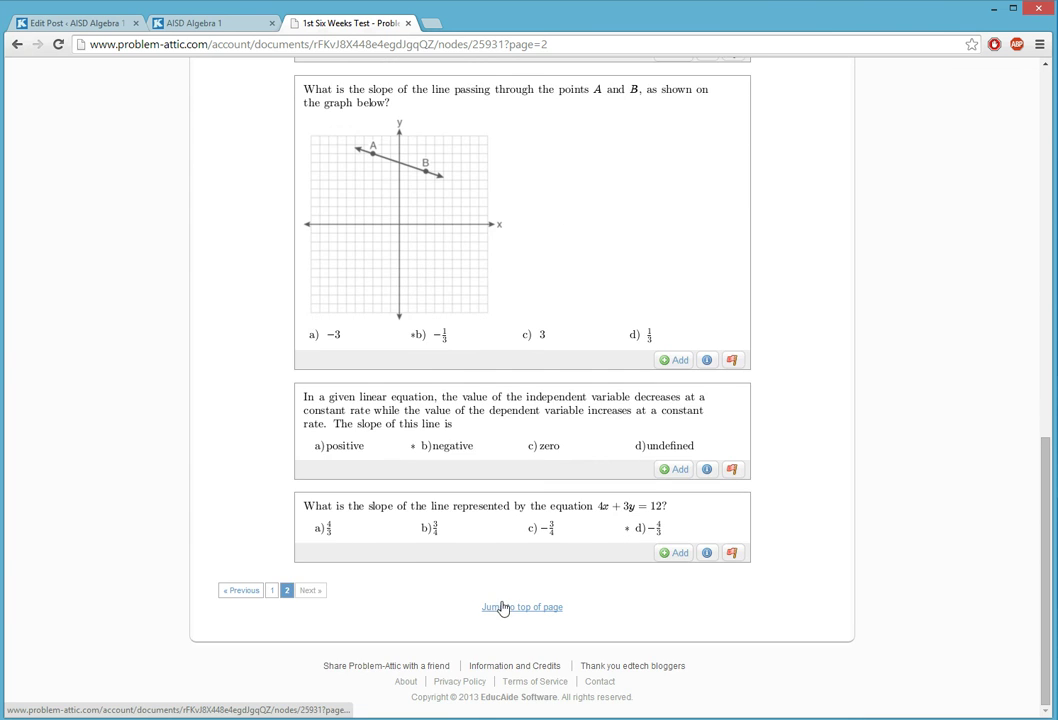
click(500, 609)
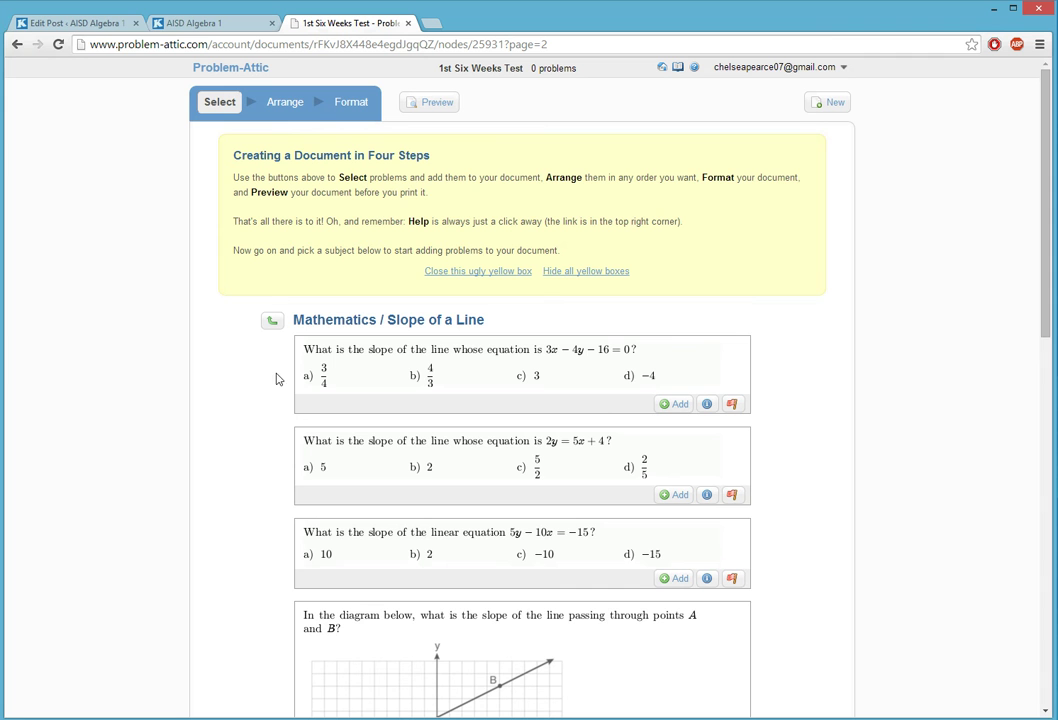
- Go back through New York Regents Mathematics to the assessment category boxes
click(273, 323)
scroll(463, 411, down, 3)
scroll(461, 414, up, 3)
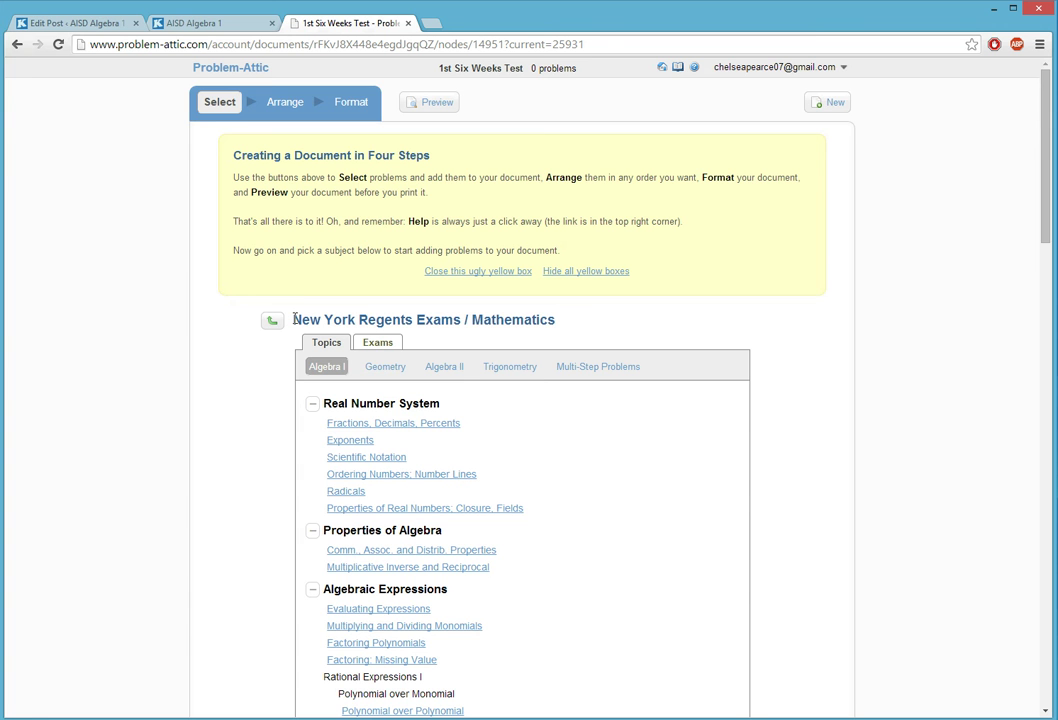
click(274, 321)
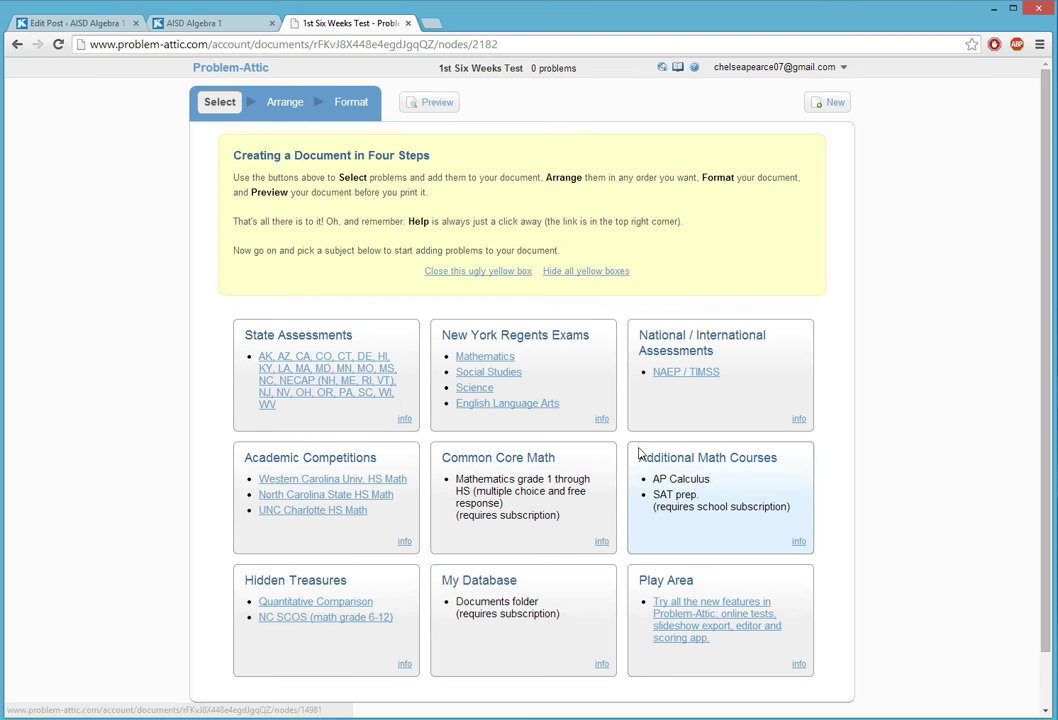
- Open State Assessments mathematics and choose 'Interpret slope and y-intercept' under Algebra and Functions
click(290, 372)
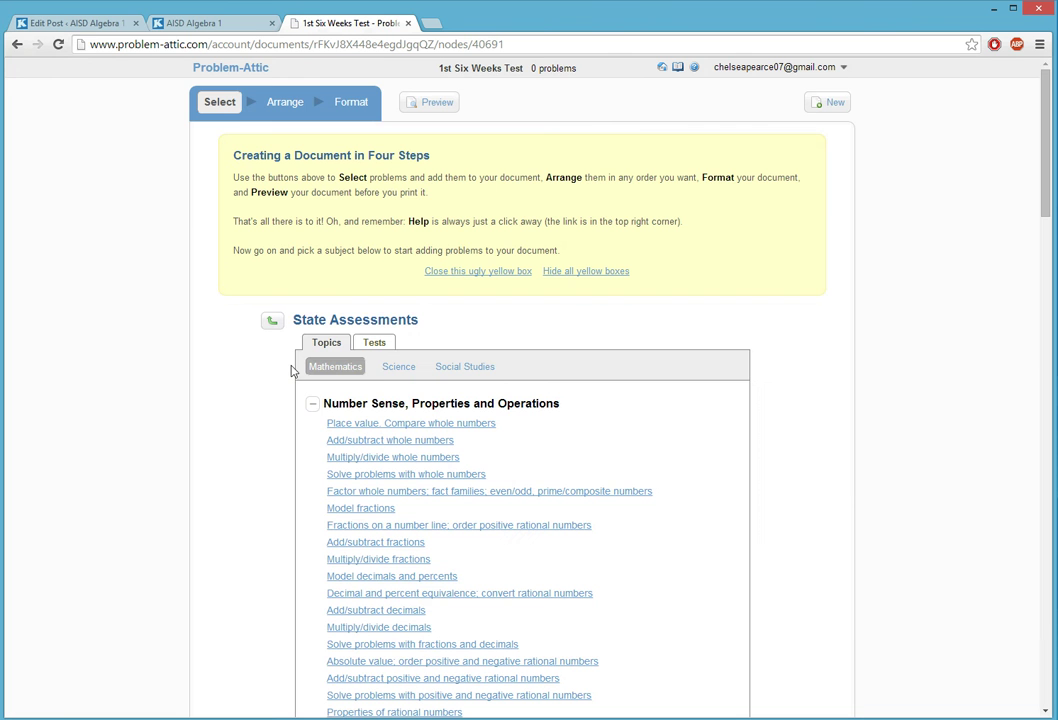
scroll(538, 425, down, 8)
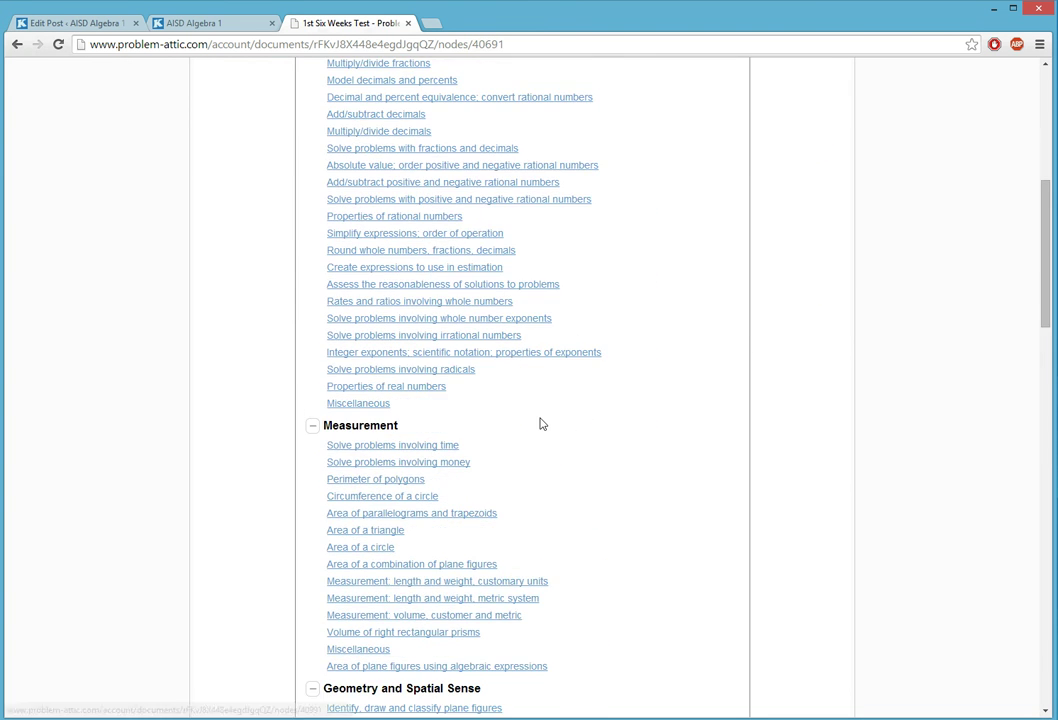
scroll(541, 424, down, 6)
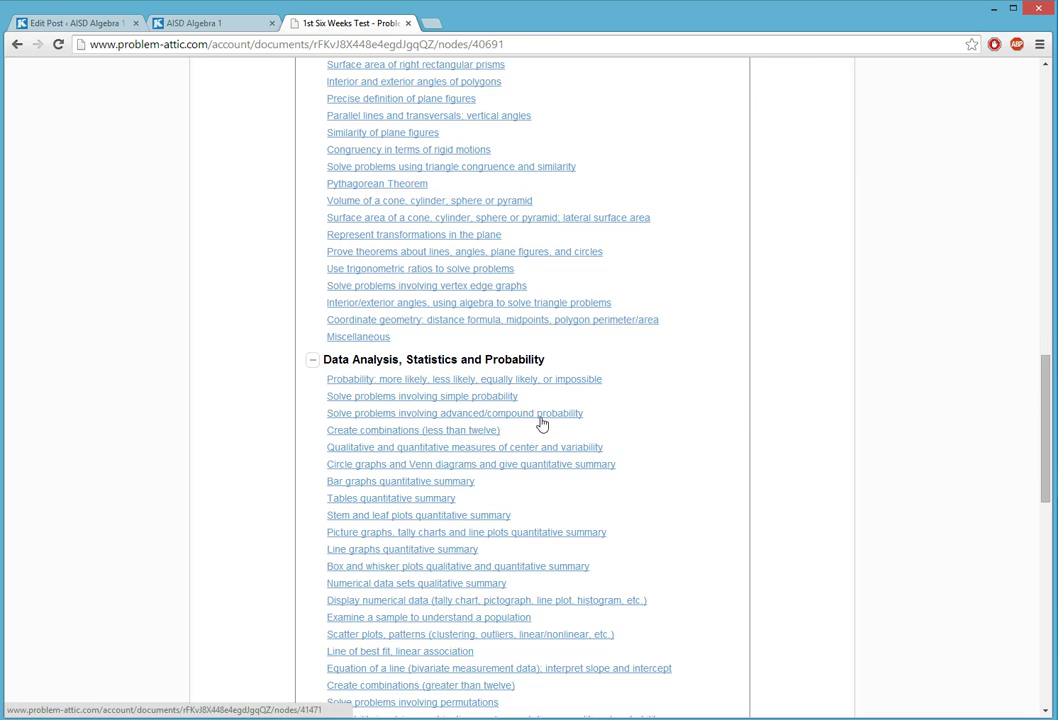
scroll(541, 423, down, 4)
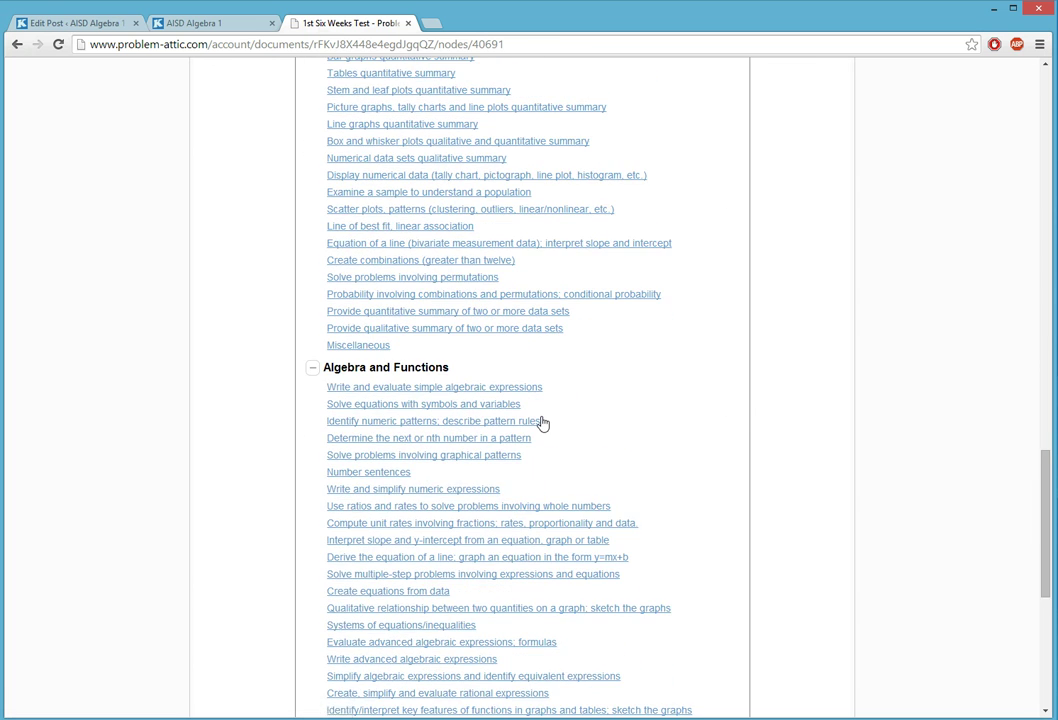
scroll(541, 423, down, 3)
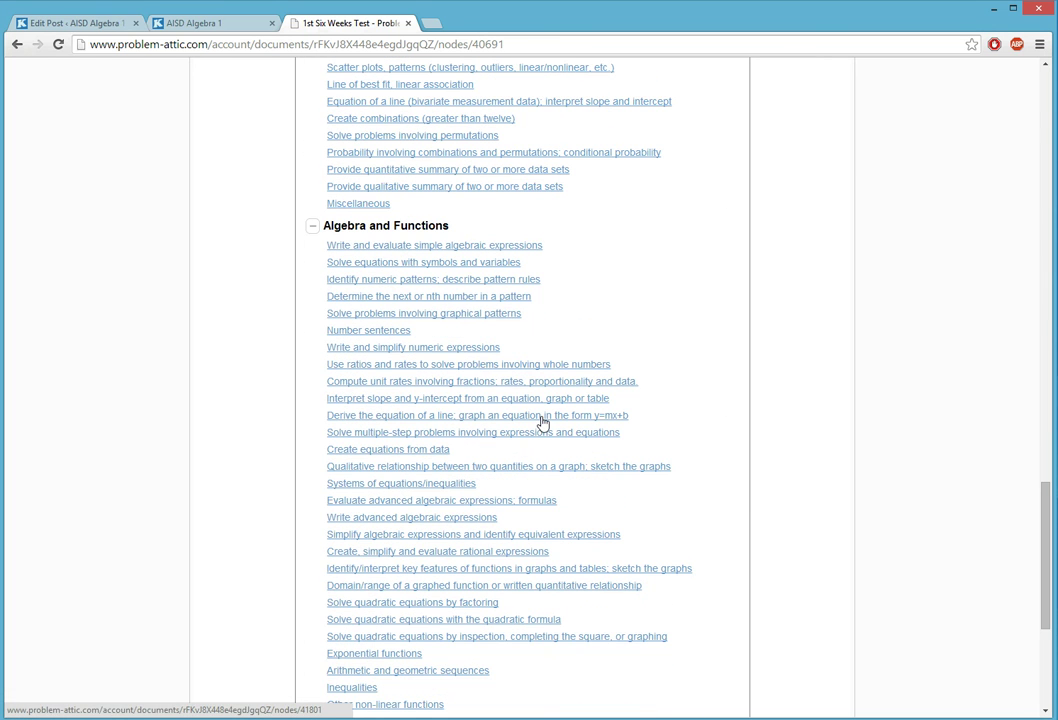
scroll(541, 423, down, 6)
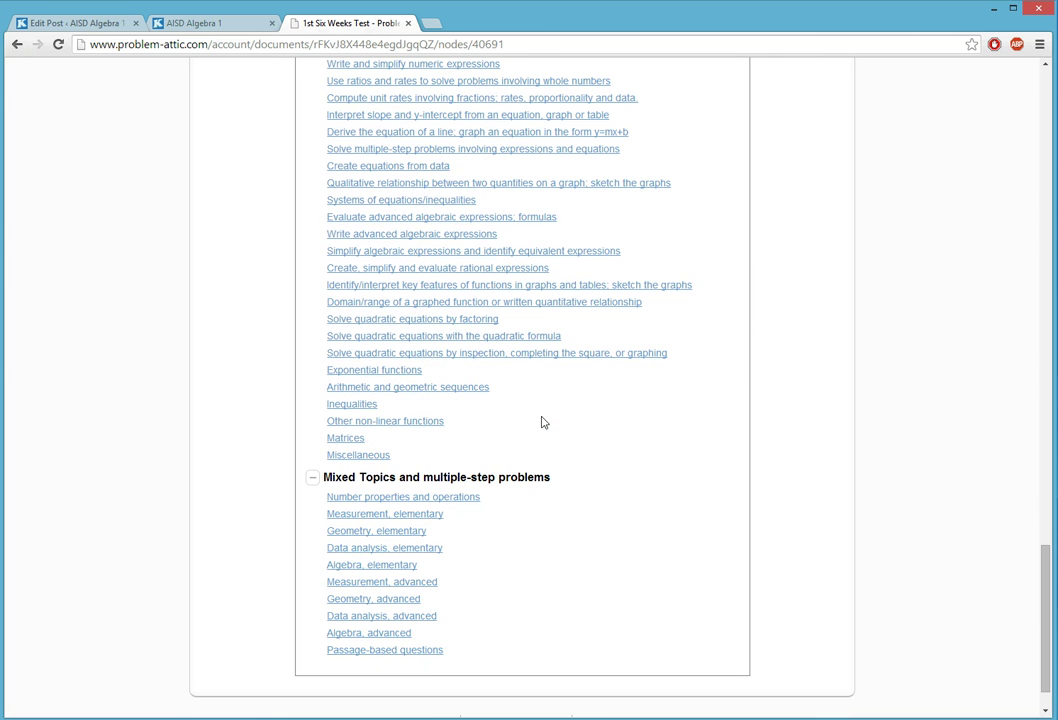
scroll(541, 423, up, 2)
scroll(541, 423, up, 2)
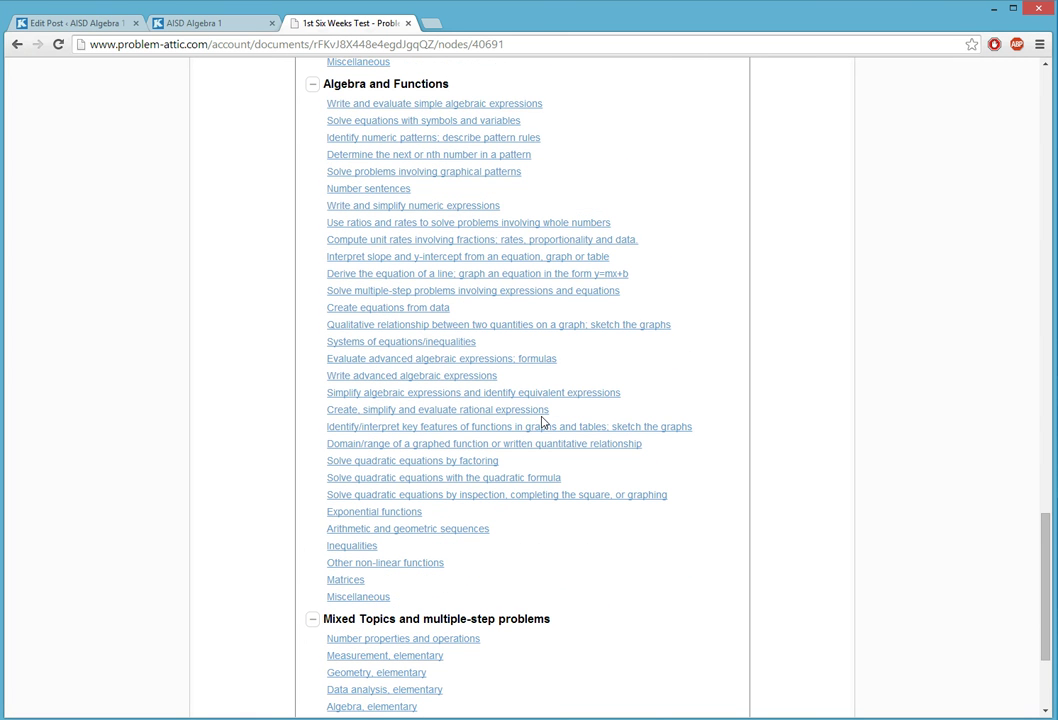
click(411, 257)
- Add the slope −3 graph, three-linear-equations and 5x − 2y = 10 intercepts questions
scroll(481, 380, down, 3)
scroll(481, 380, down, 1)
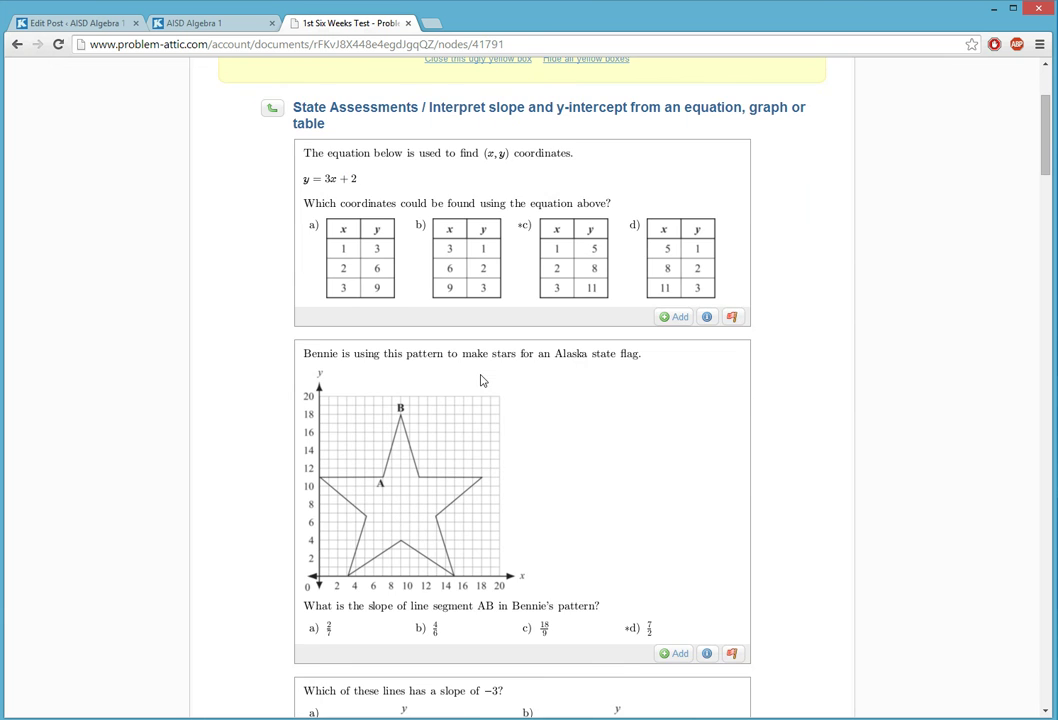
scroll(481, 380, down, 5)
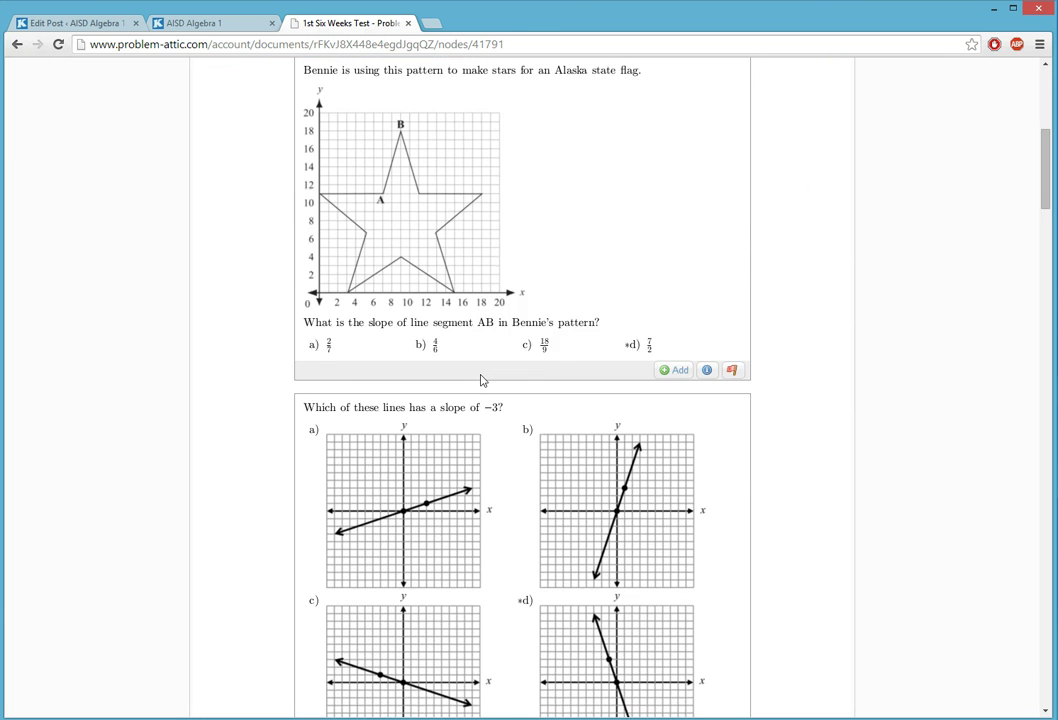
scroll(481, 380, down, 3)
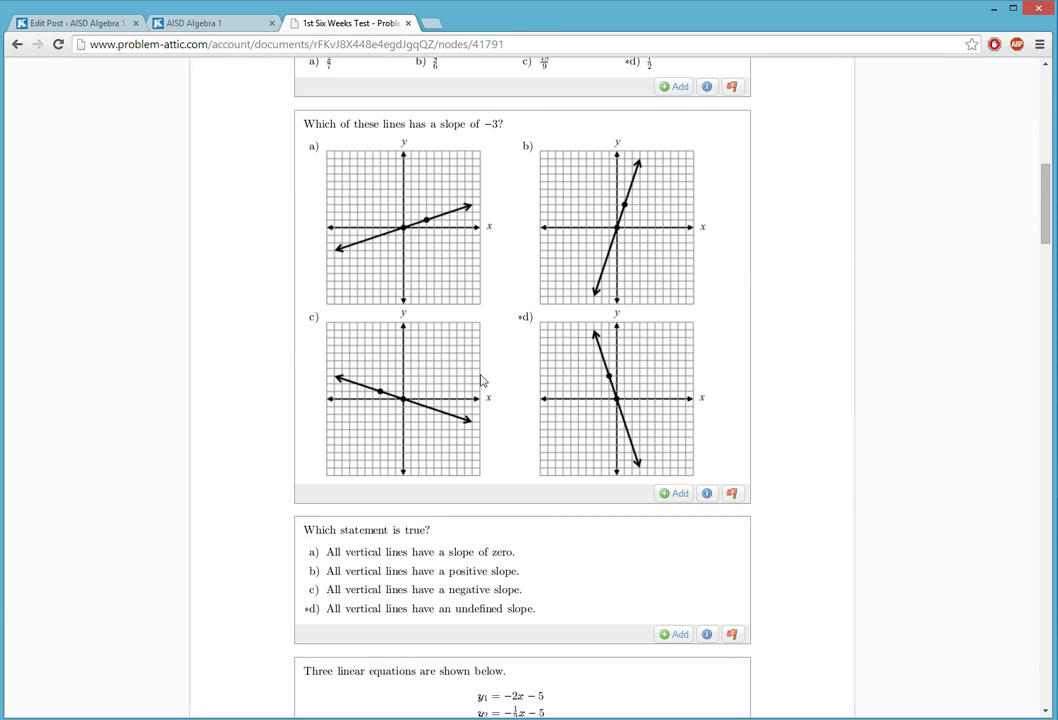
click(673, 493)
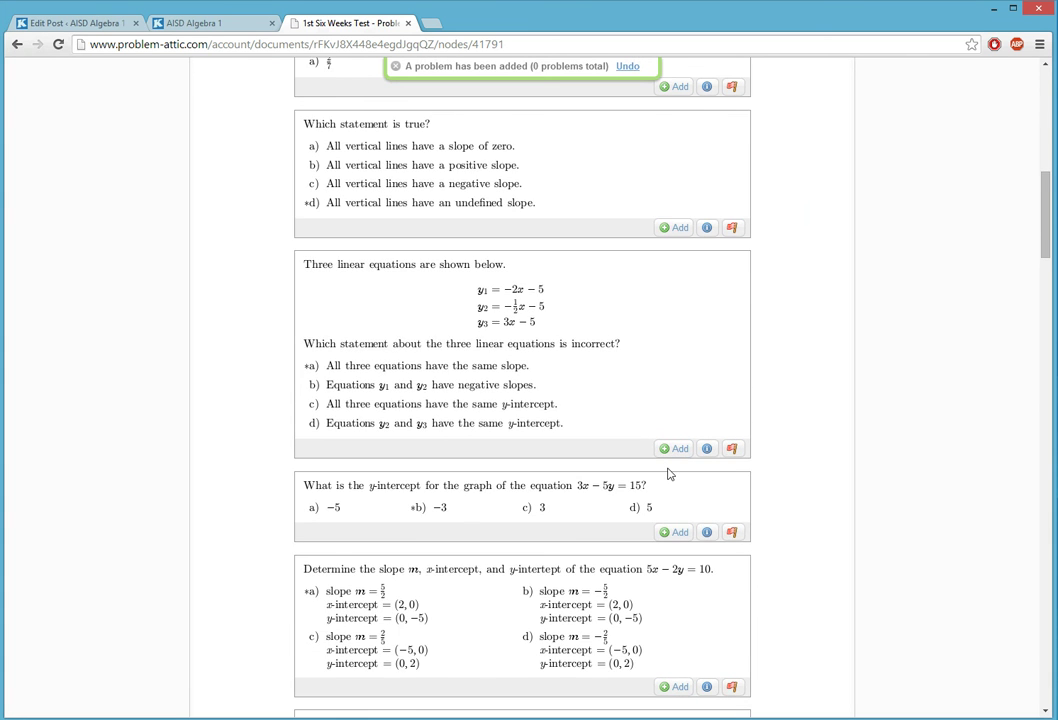
scroll(669, 474, down, 1)
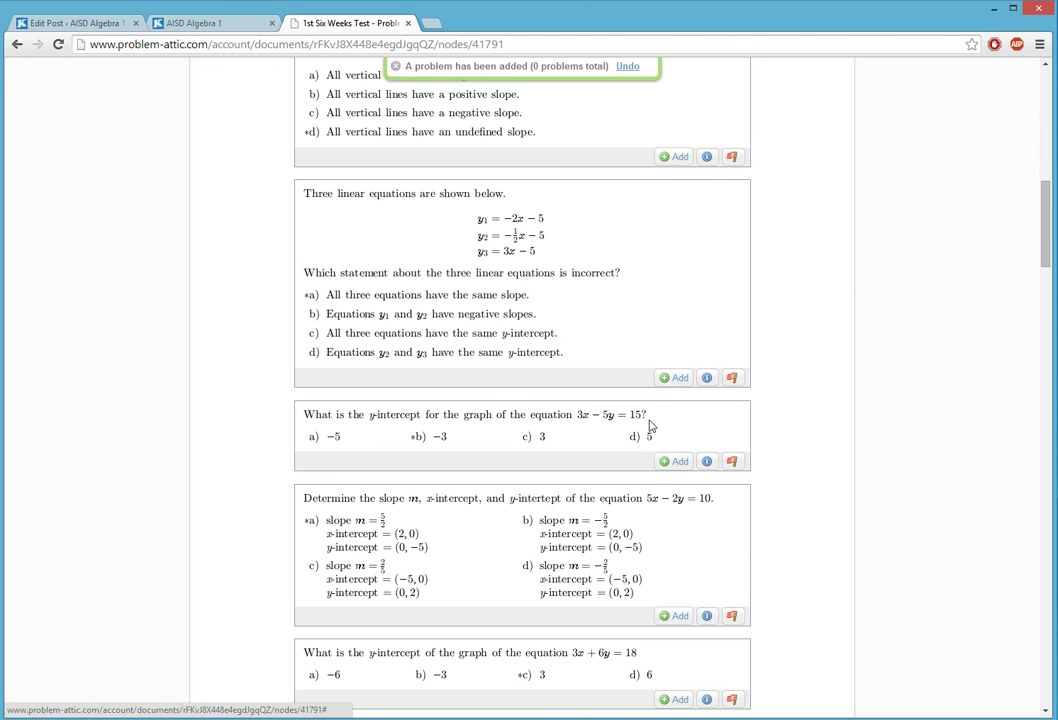
click(667, 380)
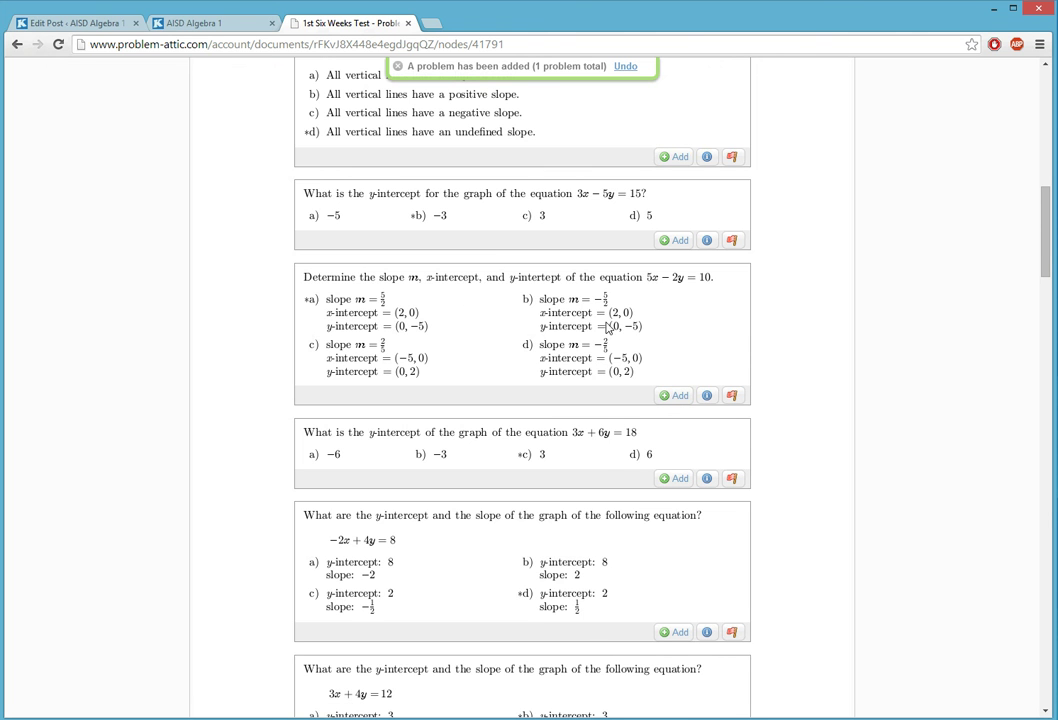
click(674, 395)
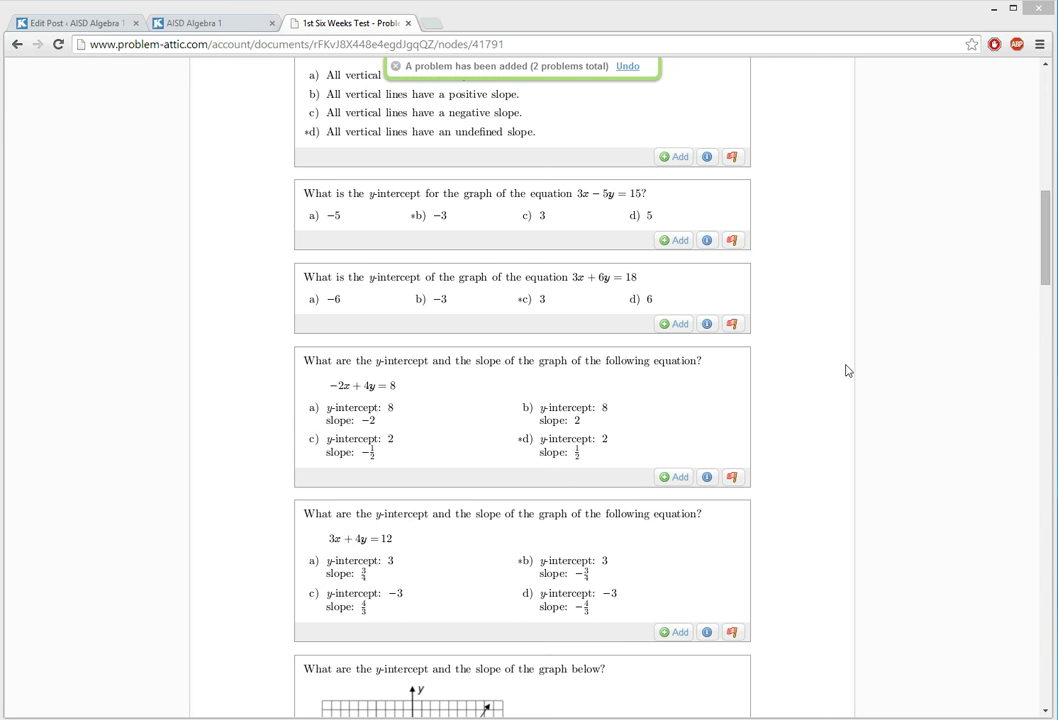
- Add the slope-of-2 graph and y = 3x + 2 coordinates questions, then proceed to Arrange
drag(1051, 256, 1030, 550)
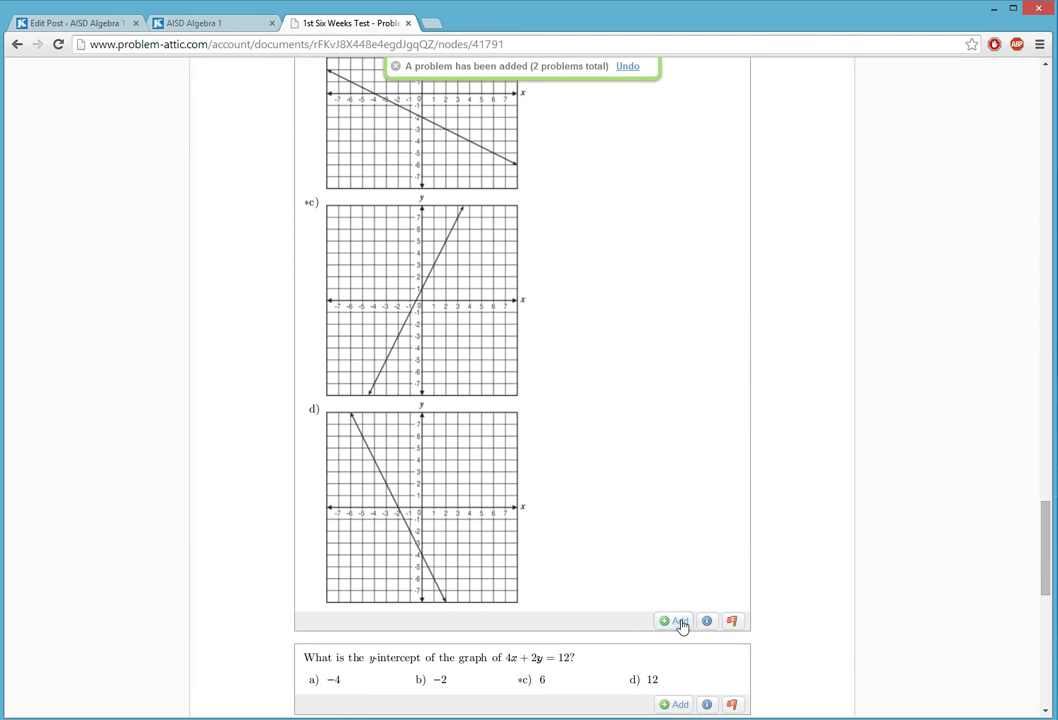
click(673, 621)
scroll(720, 500, down, 10)
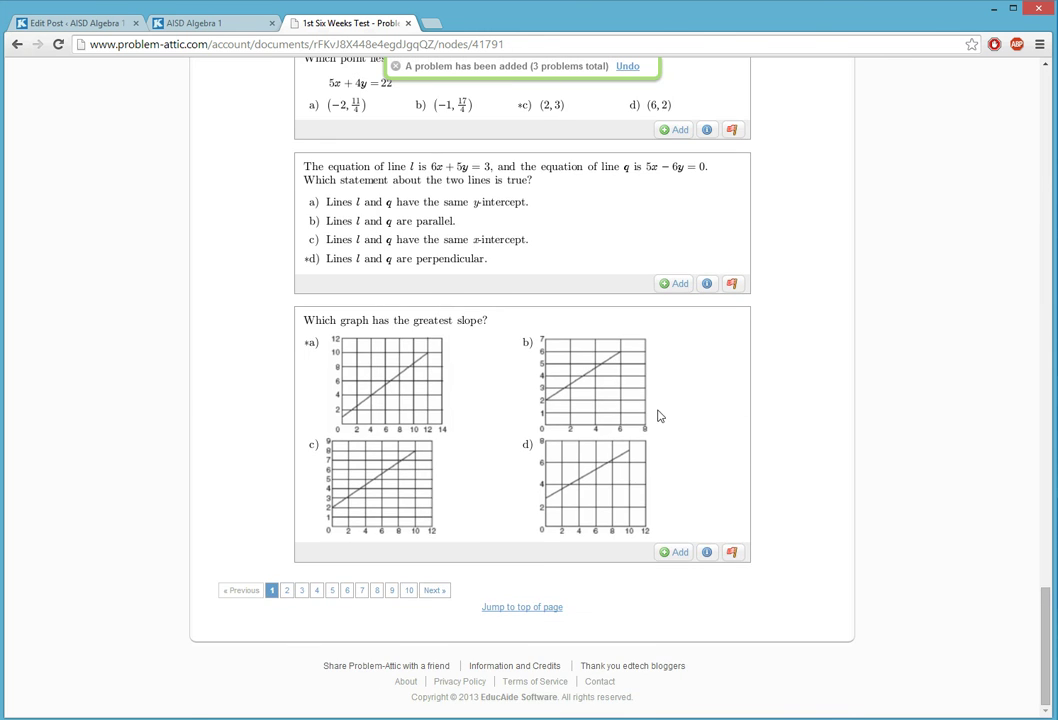
scroll(659, 415, up, 20)
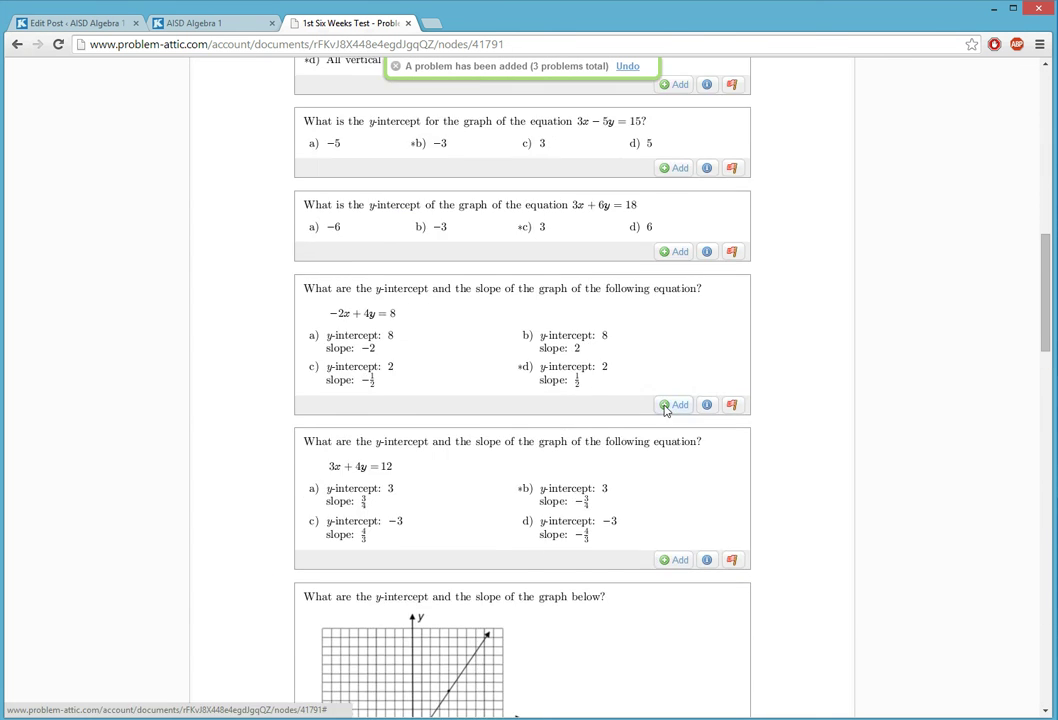
scroll(670, 405, up, 15)
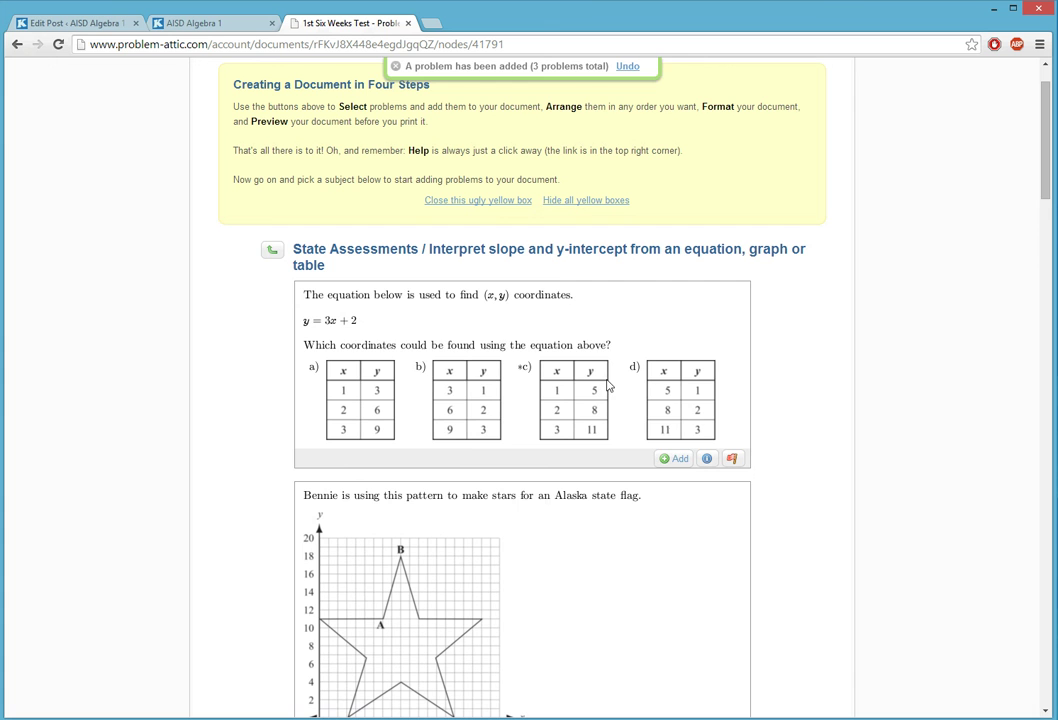
click(675, 458)
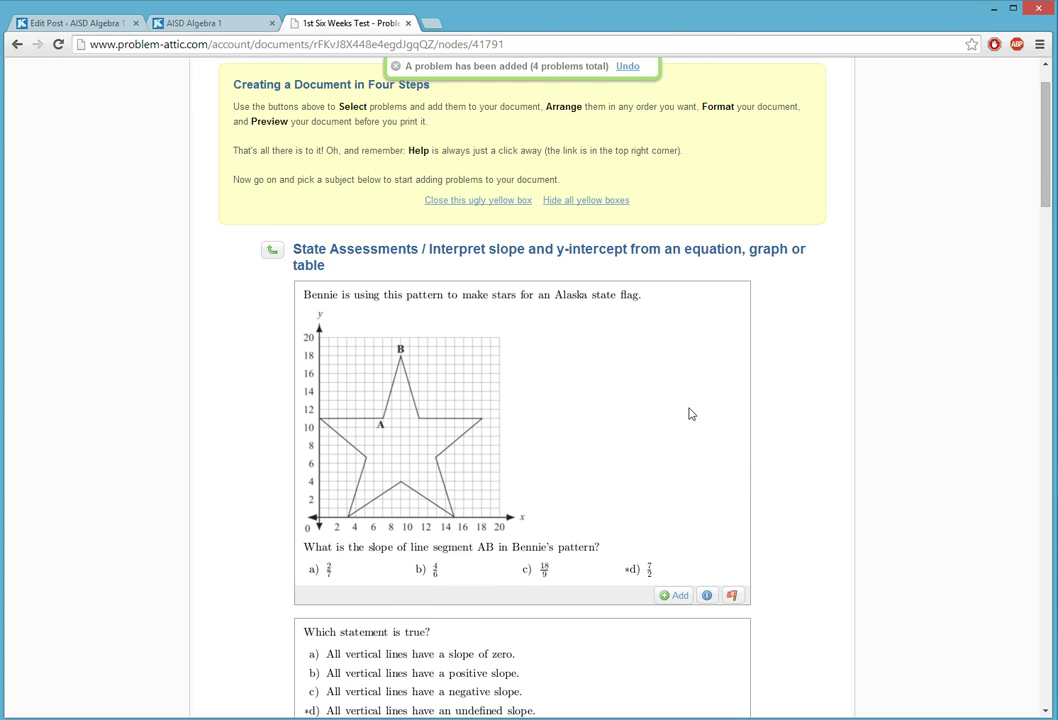
scroll(525, 240, up, 1)
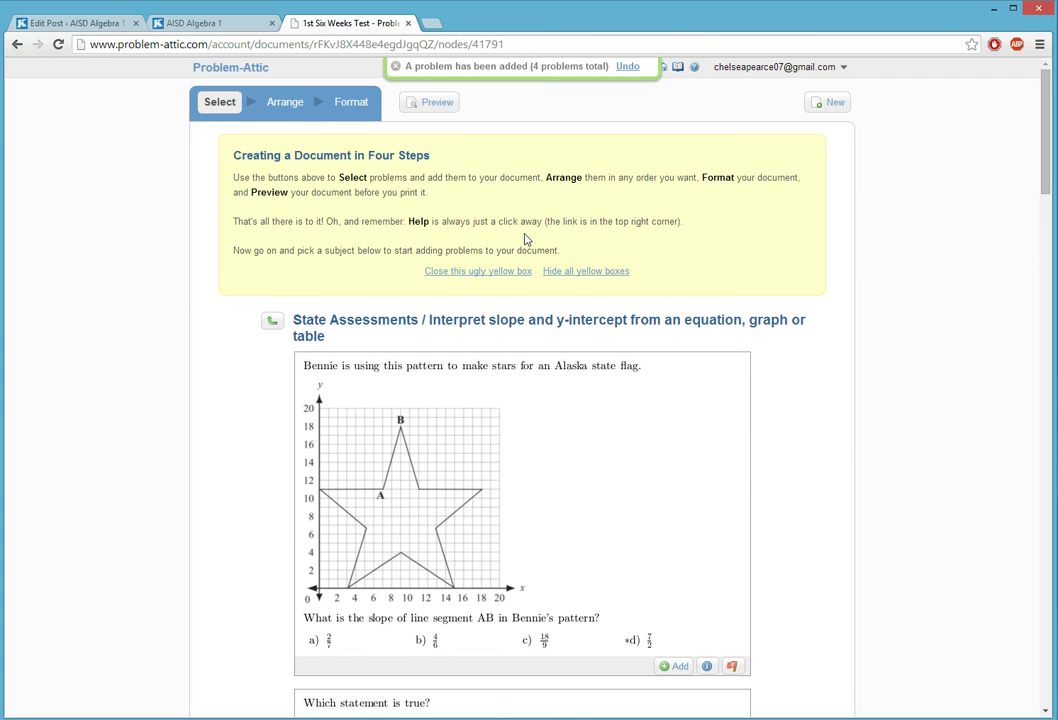
click(284, 110)
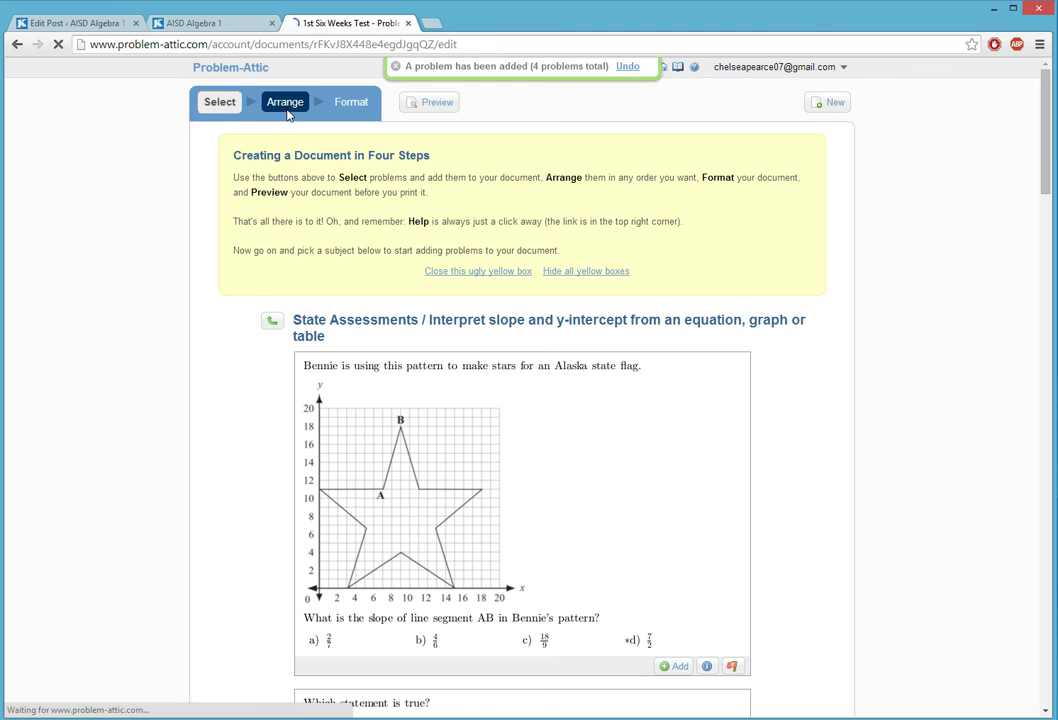
- Scroll through the five numbered problems and back up to the first one
scroll(540, 445, down, 6)
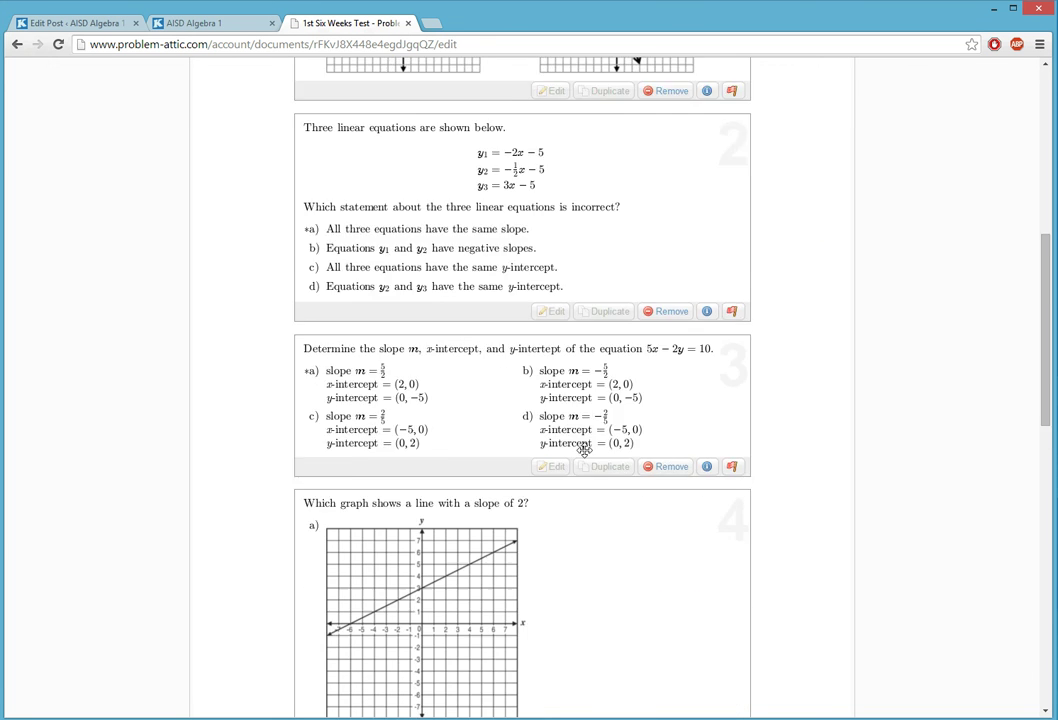
scroll(588, 449, down, 2)
scroll(595, 447, down, 4)
scroll(600, 446, down, 3)
scroll(600, 444, up, 11)
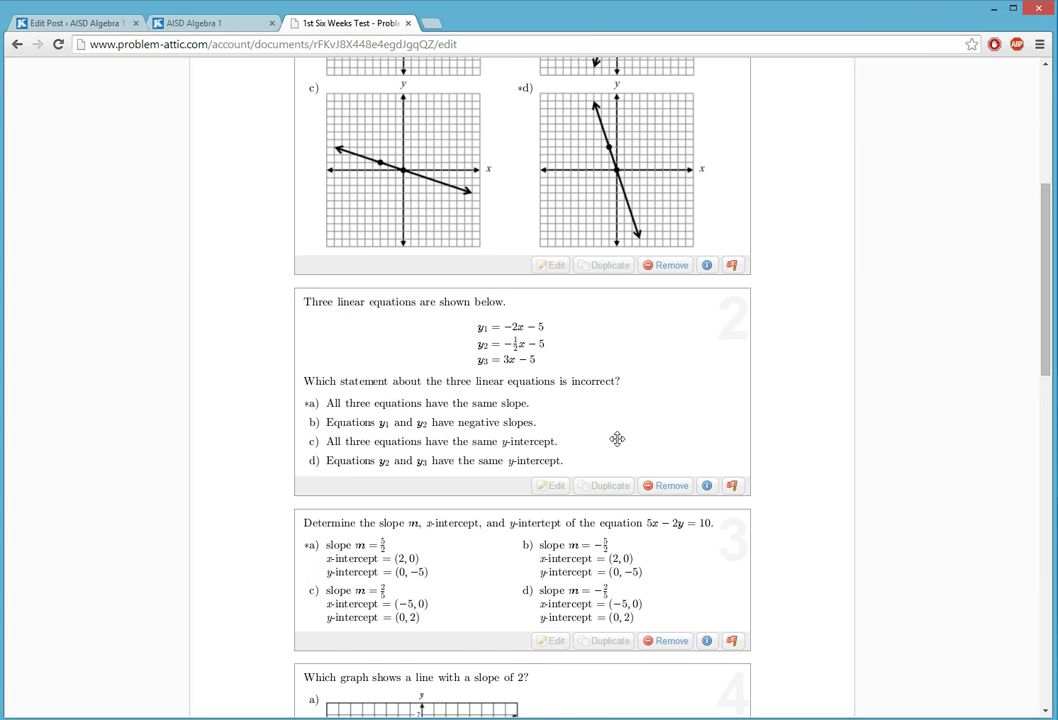
scroll(617, 439, up, 4)
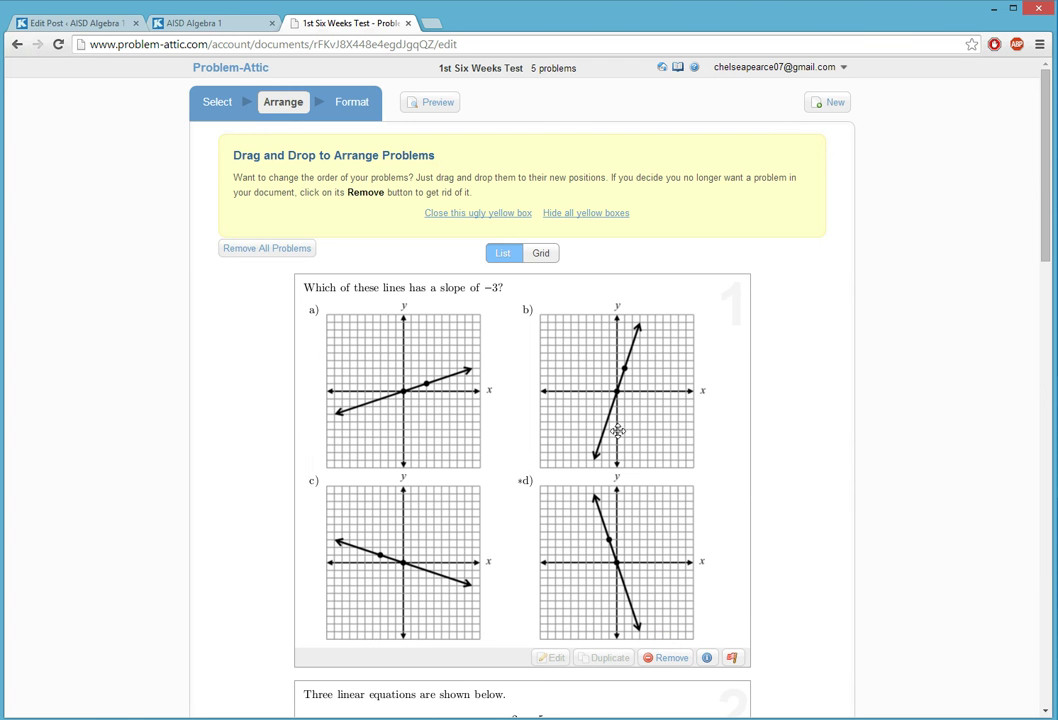
- In Format, compare the template cards, settle on One Column, and render the PDF preview
click(362, 105)
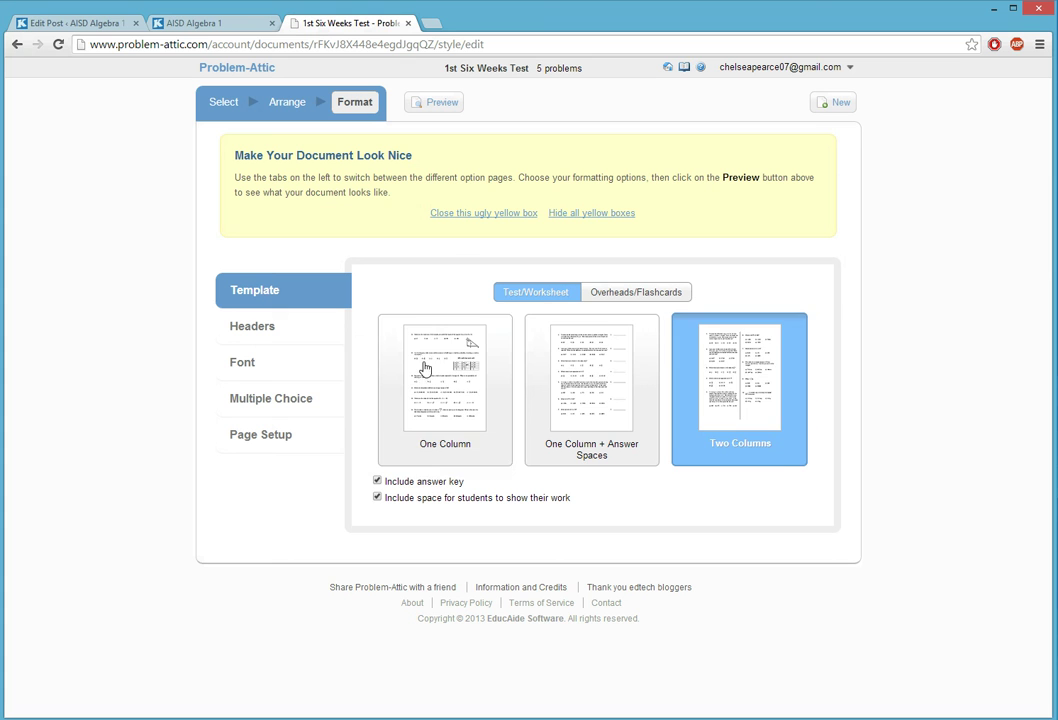
click(428, 403)
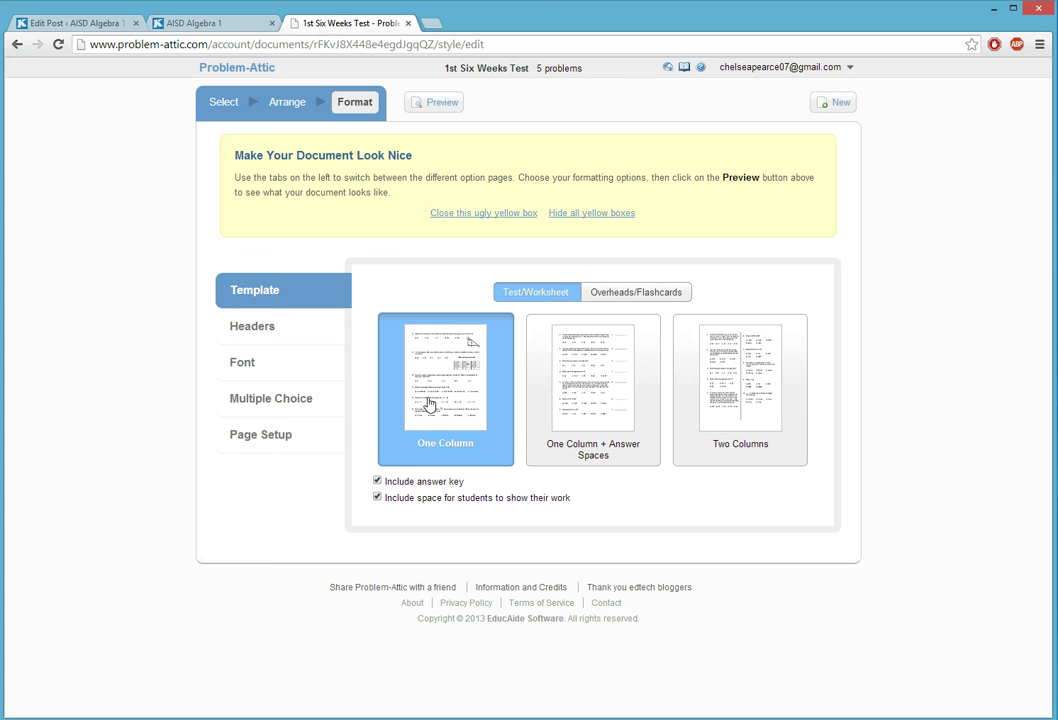
click(577, 414)
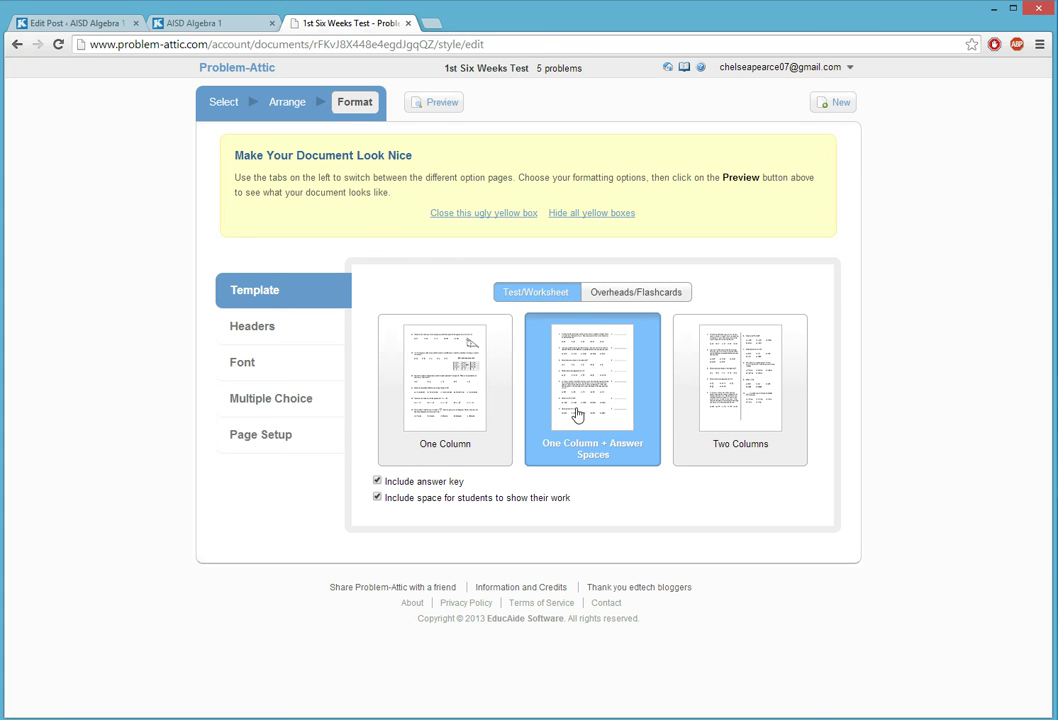
click(730, 419)
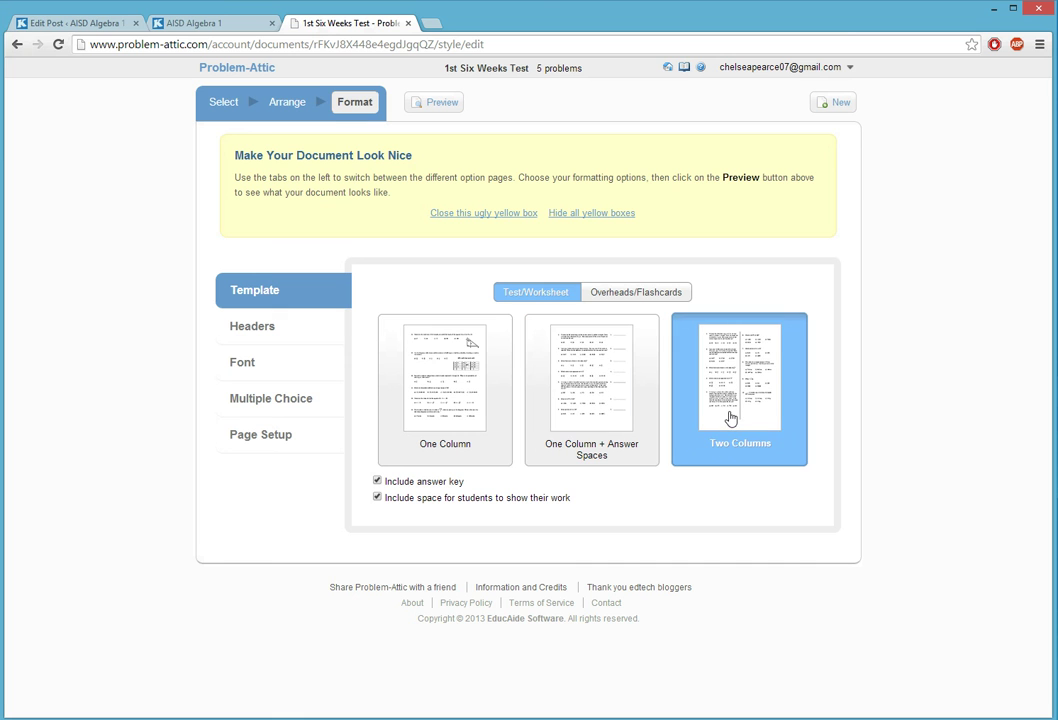
click(464, 417)
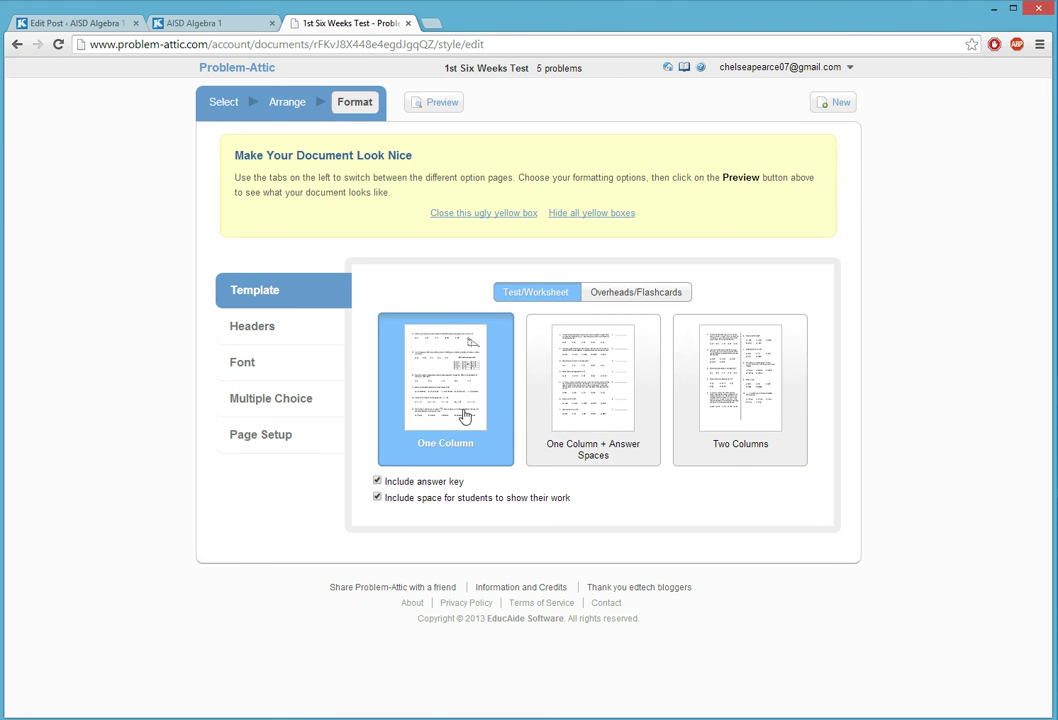
click(420, 104)
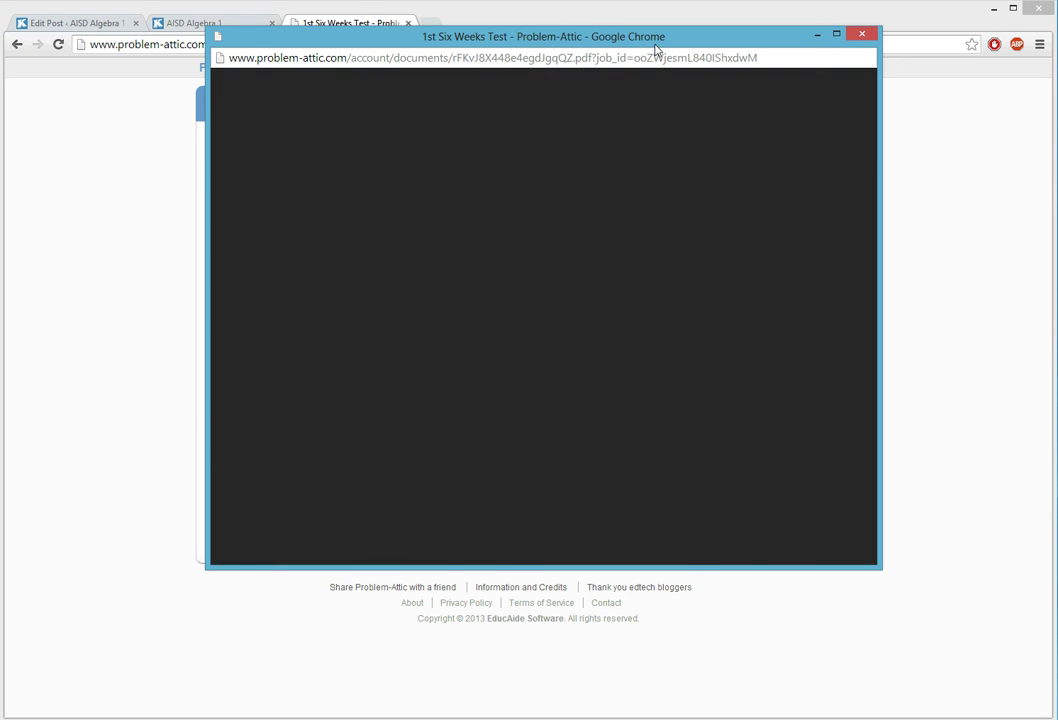
- Scroll through the 3-page 1st Six Weeks Test PDF preview down to the last page
scroll(597, 240, down, 15)
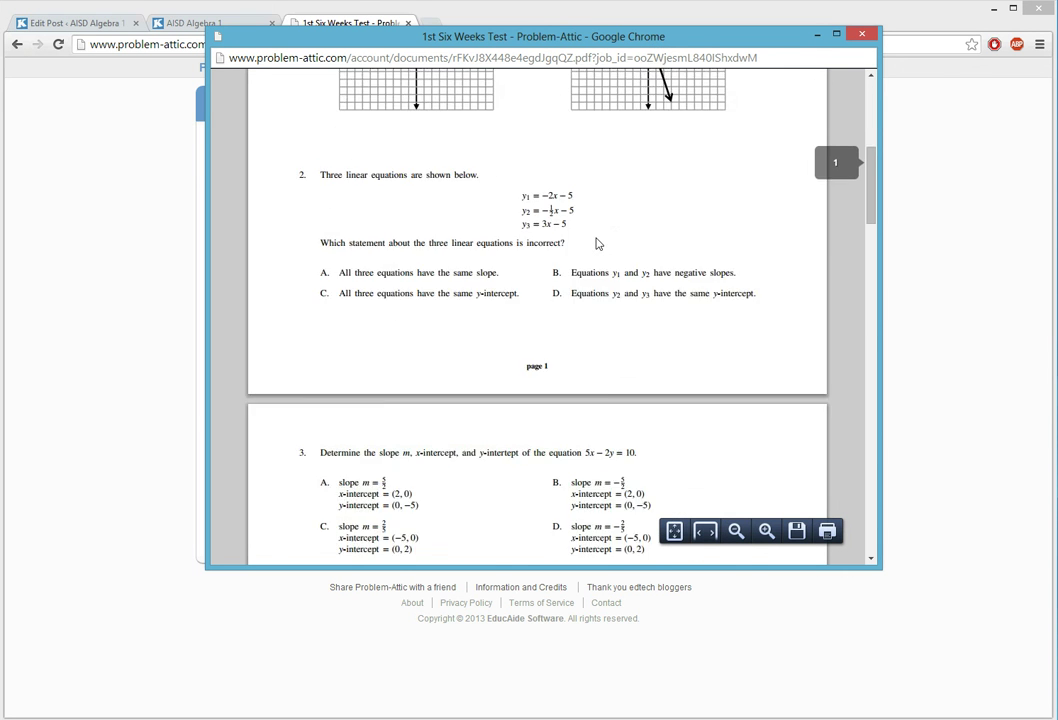
scroll(597, 240, down, 15)
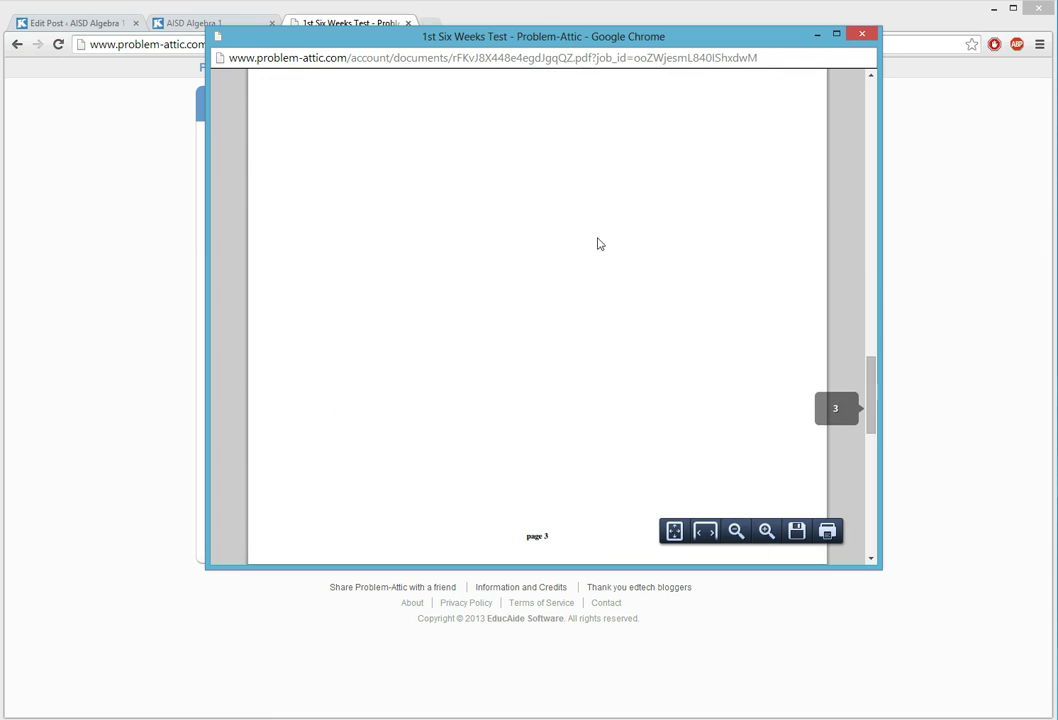